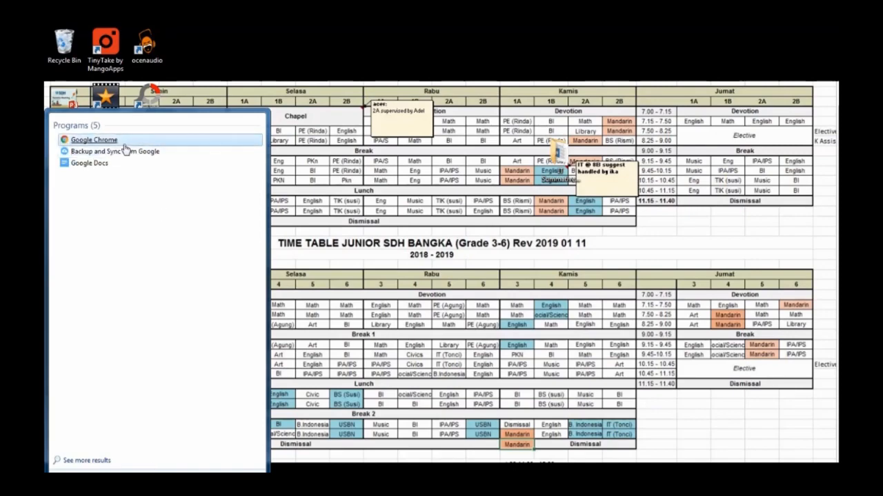
- Open Google Chrome in a maximized window and search Google for "happy birthday cake.png"
click(118, 141)
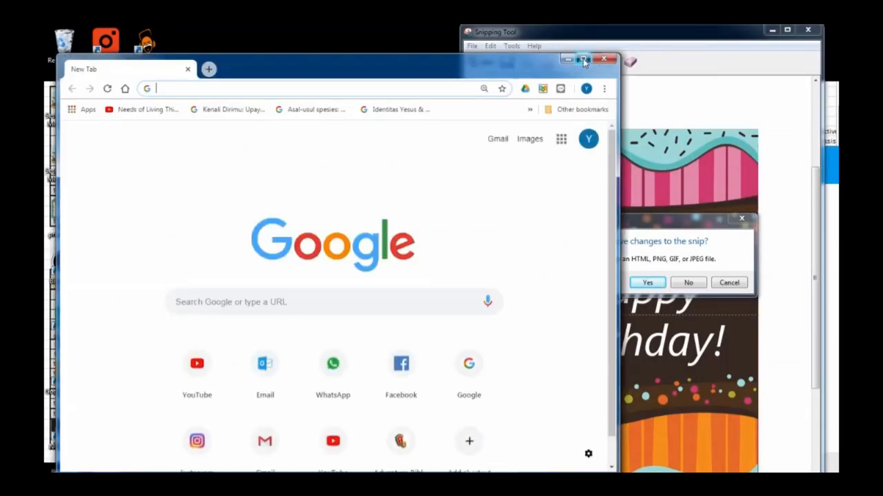
click(583, 59)
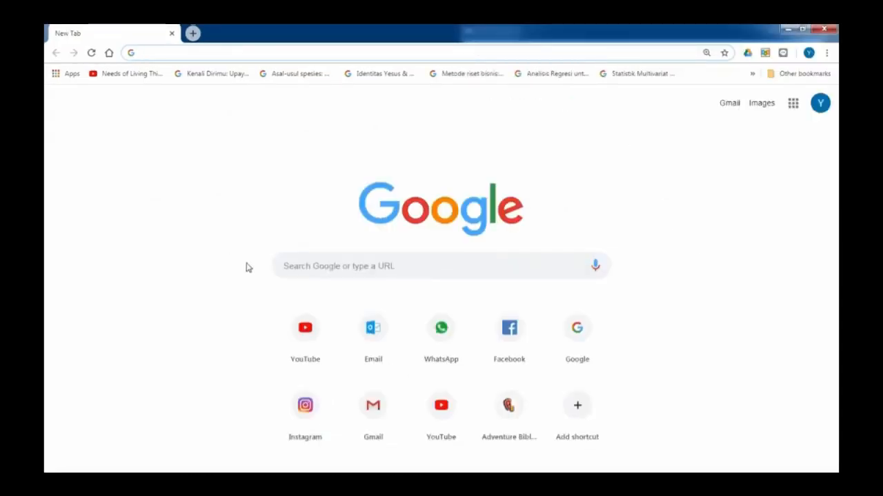
click(336, 268)
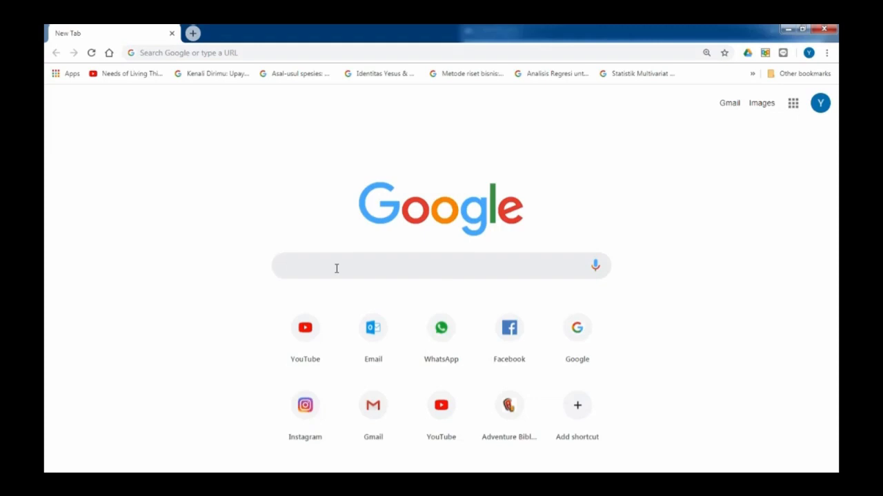
text(happy )
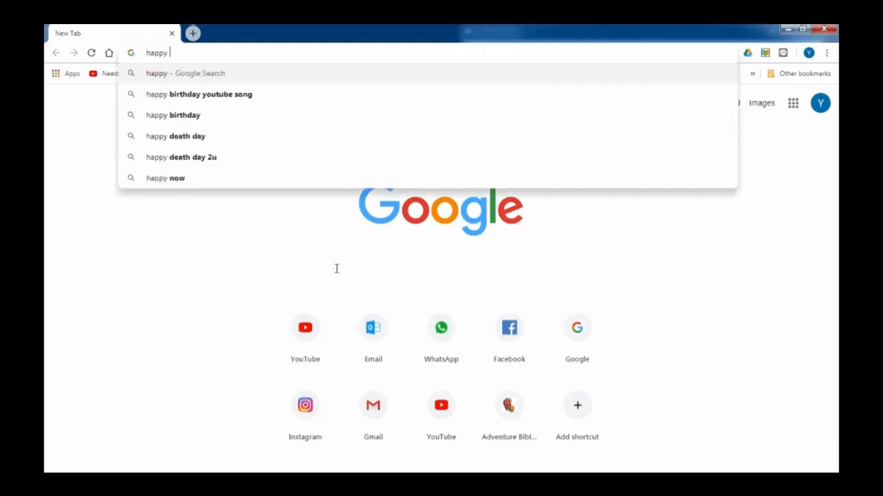
text(birthday cake)
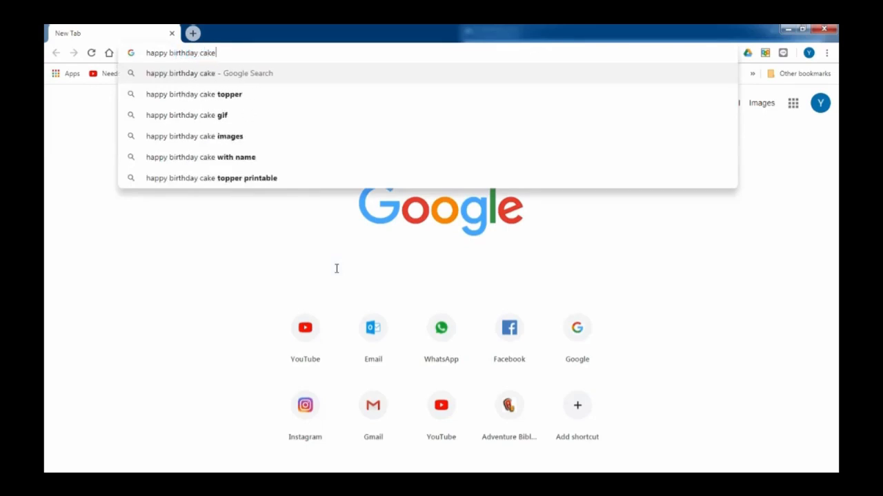
text(.png)
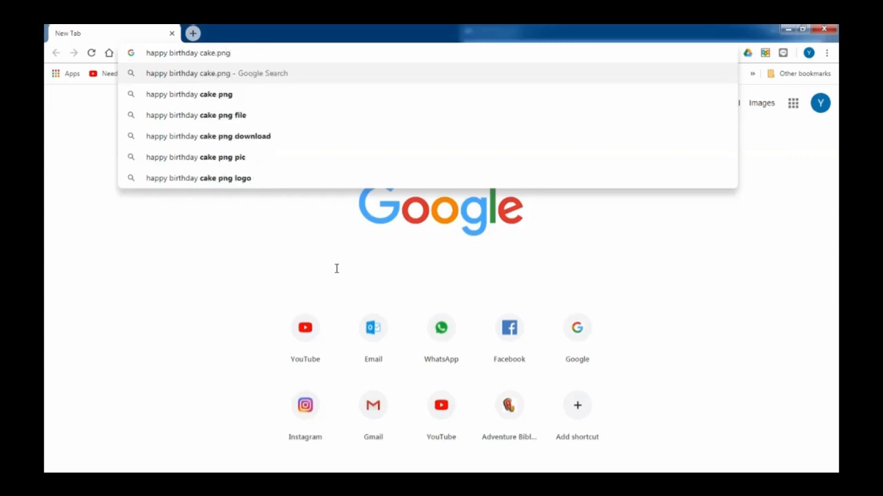
key(Return)
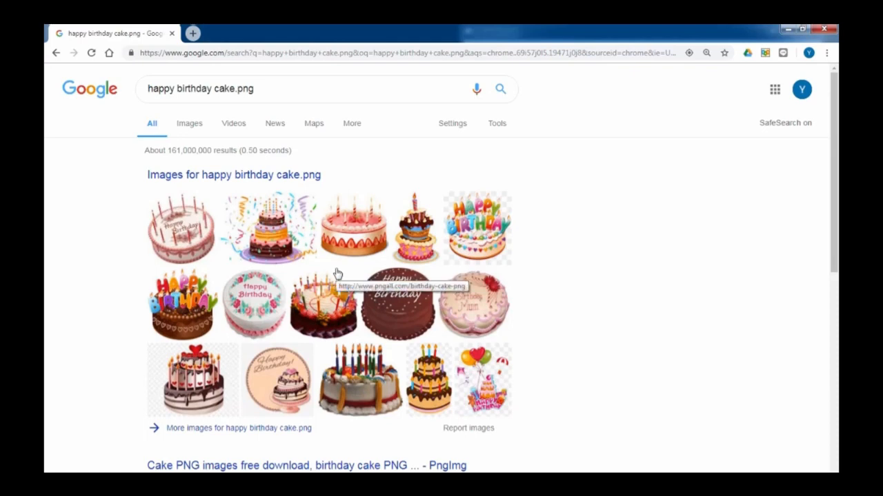
- Copy the three-tier cake image with confetti from the search results and paste it into Document2 in Word
click(276, 237)
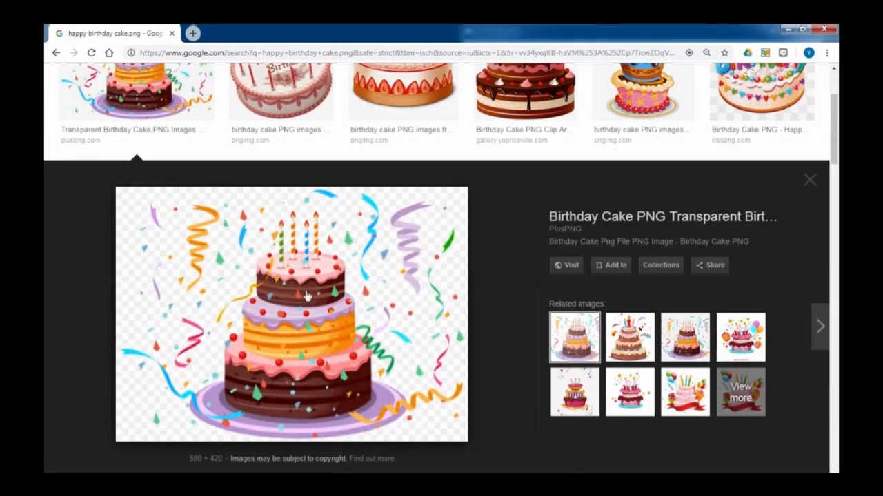
right_click(306, 295)
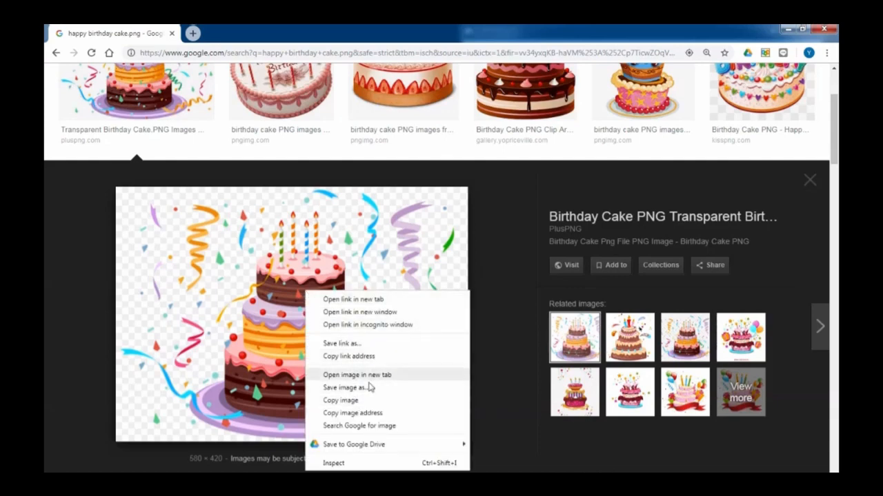
click(371, 401)
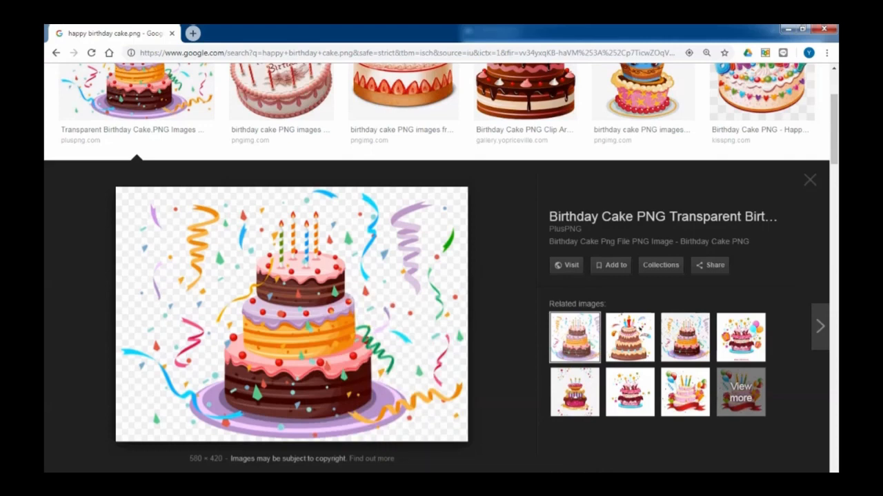
mouse_move(306, 473)
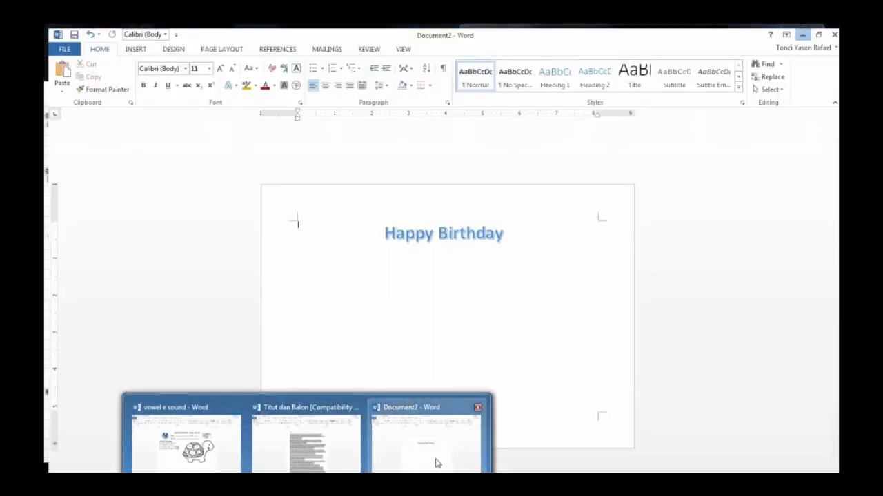
click(426, 438)
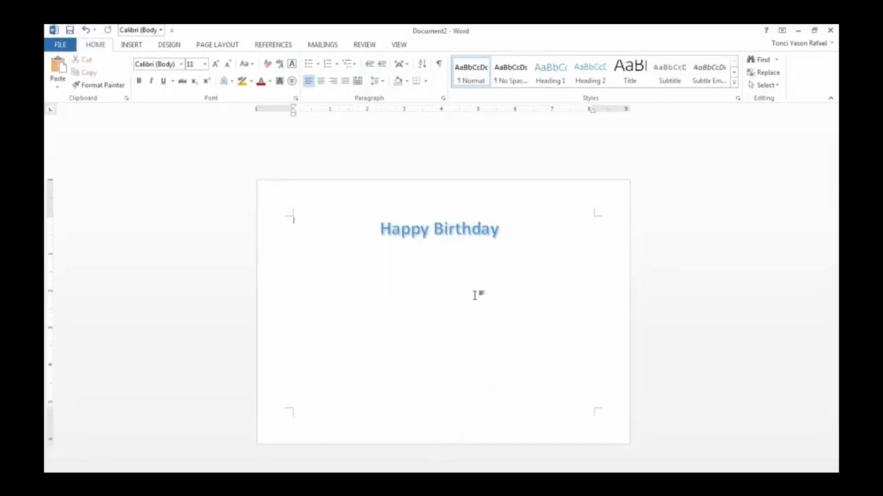
click(56, 69)
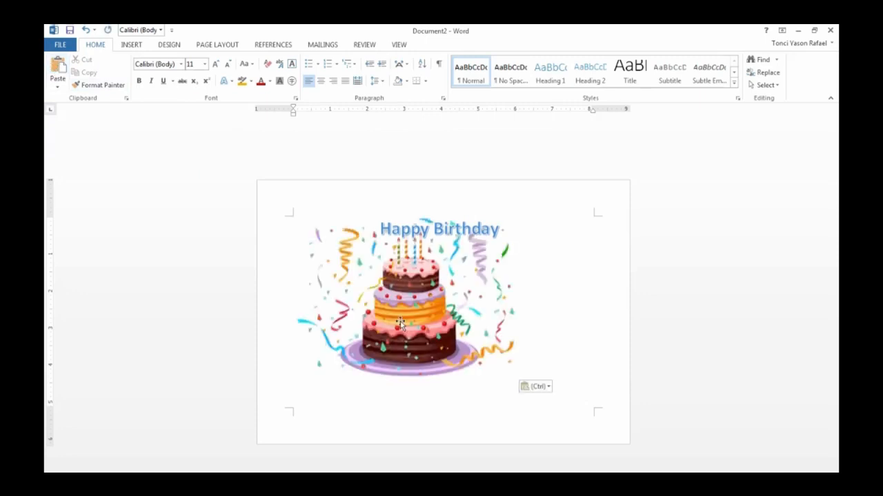
- Set the cake picture's text wrapping to In Front of Text and shrink it to fit below the Happy Birthday title
click(447, 296)
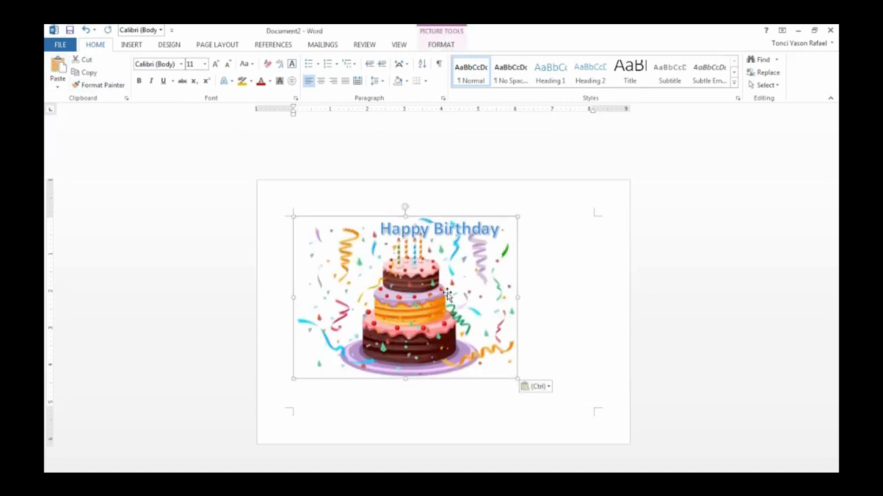
click(447, 47)
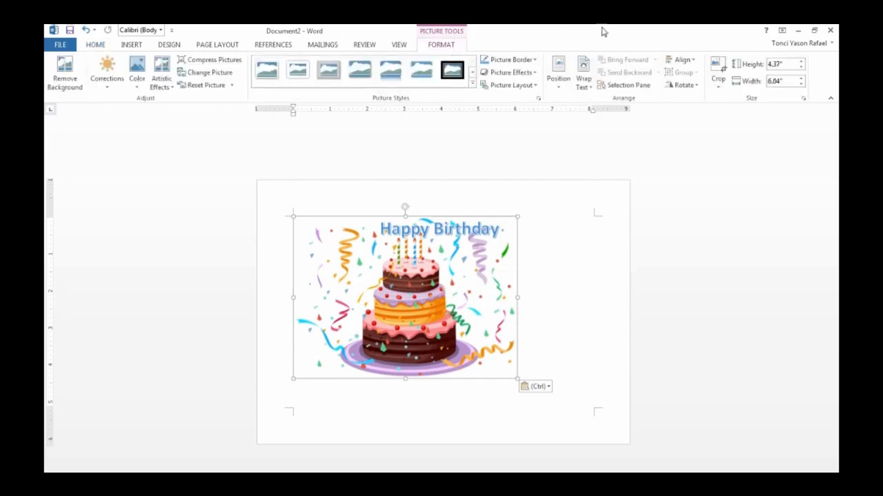
click(583, 76)
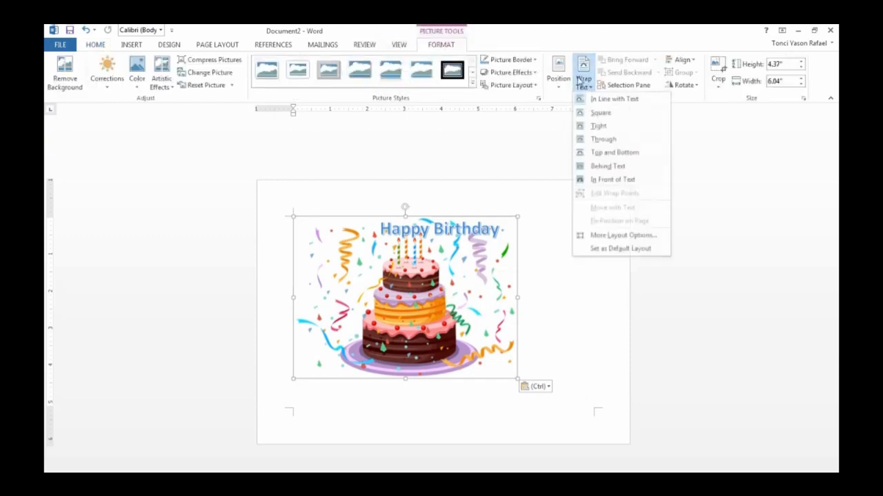
click(613, 179)
drag(292, 215, 366, 257)
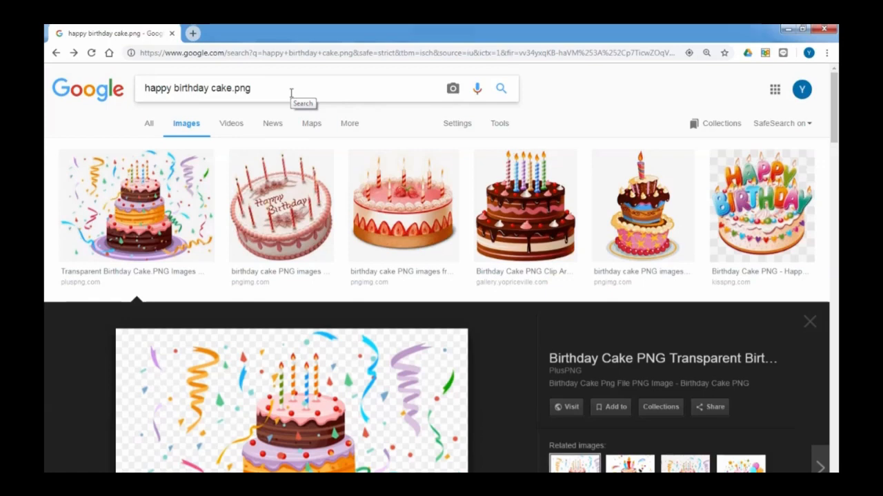
- Replace the query in Chrome's Google image search with "happy birthday background"
drag(290, 91, 137, 93)
text(happy)
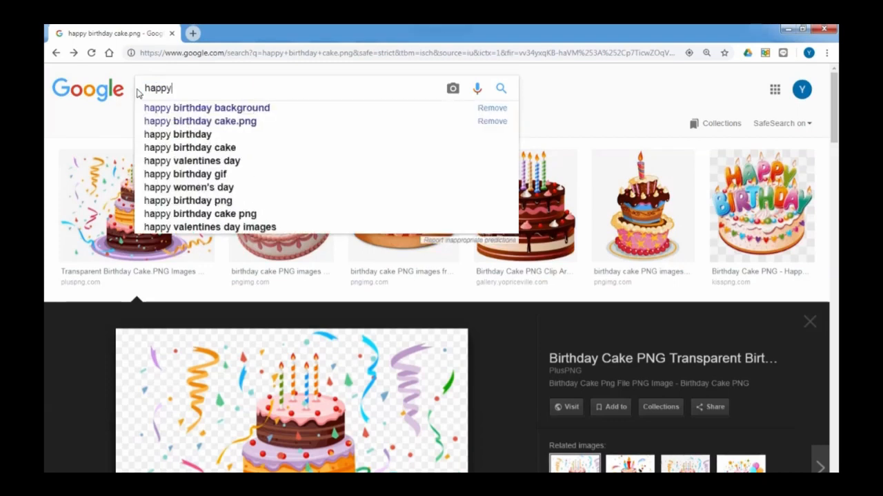
text( birthday b)
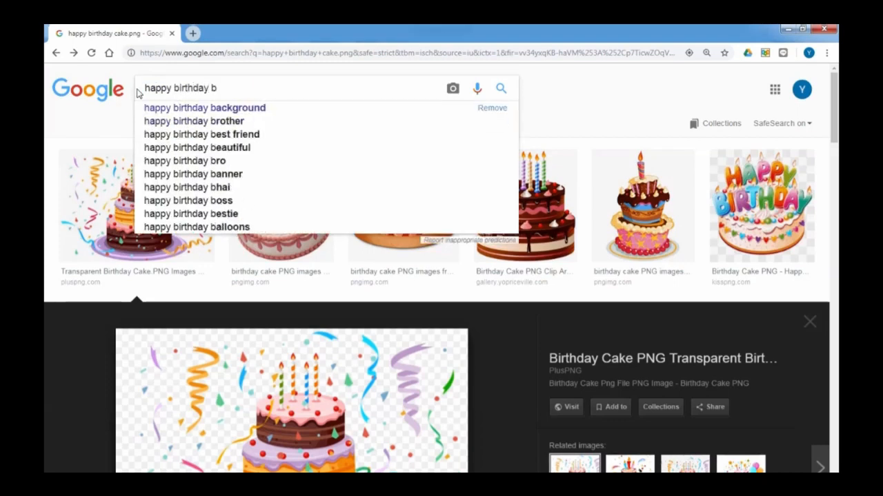
click(154, 107)
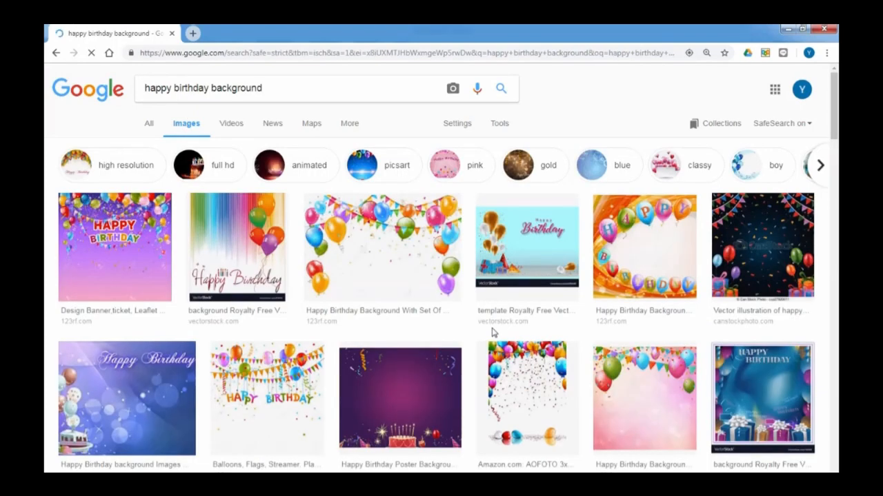
- Find the light blue background with balloons and gift boxes, birthday-background-images-hd-3, and copy the image
scroll(493, 332, down, 5)
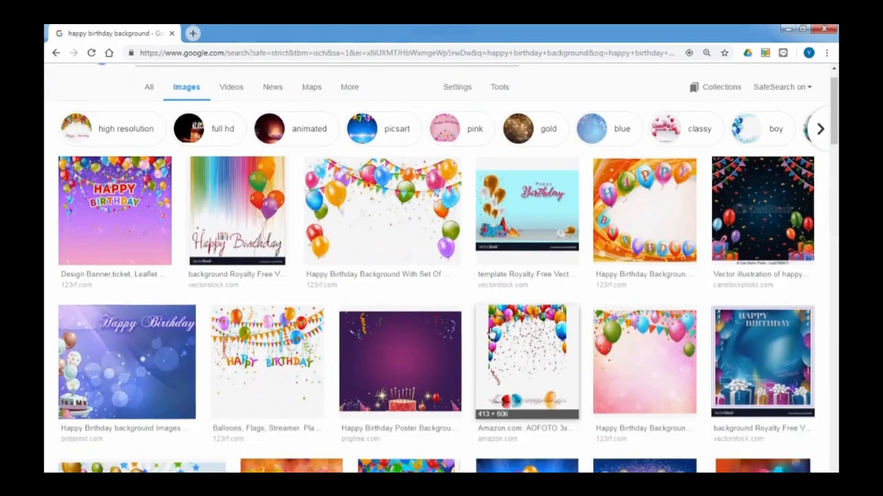
scroll(463, 321, down, 1)
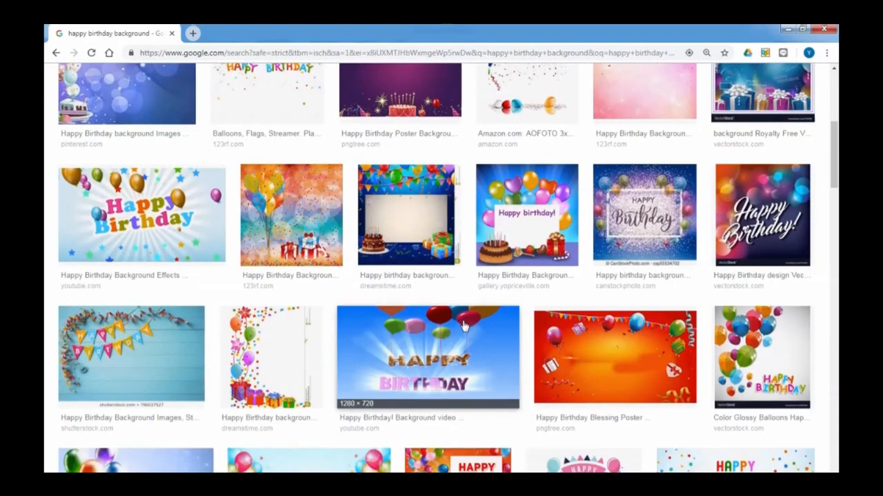
scroll(463, 326, down, 2)
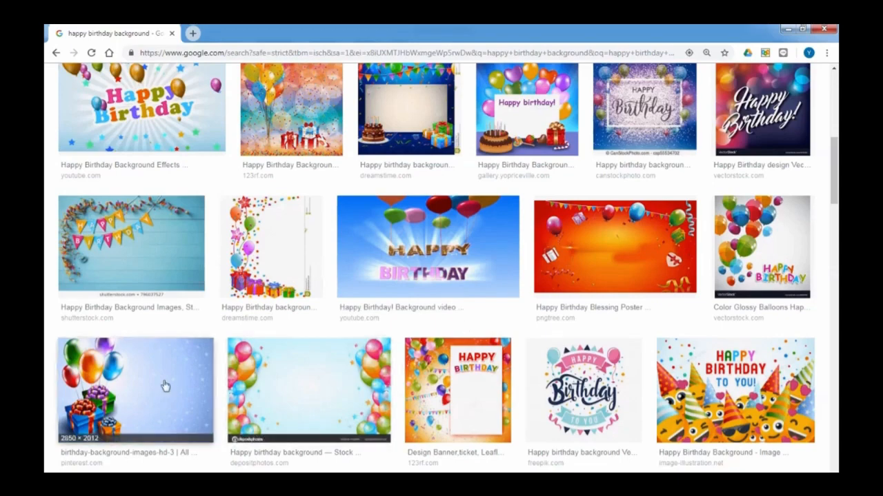
scroll(159, 390, down, 1)
scroll(159, 389, down, 1)
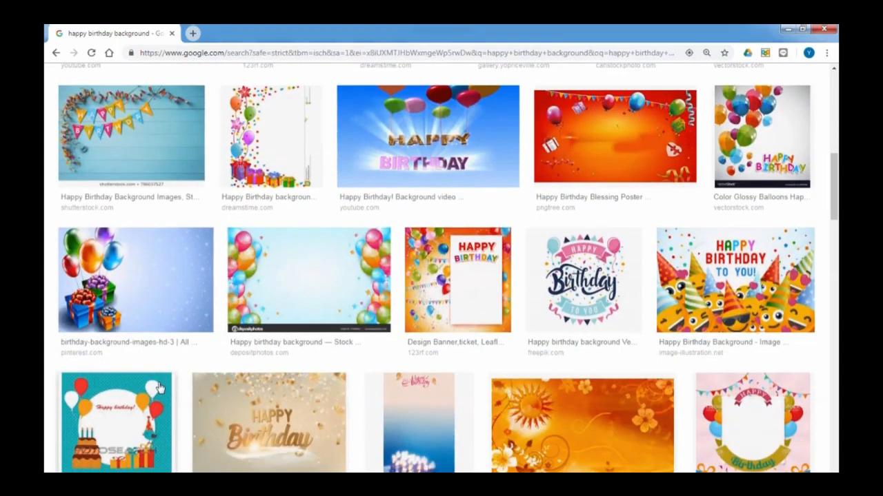
click(130, 268)
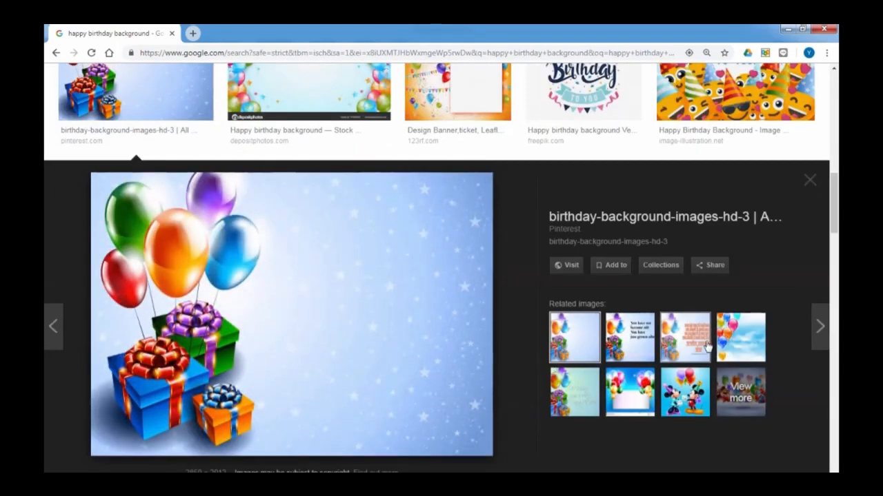
right_click(333, 225)
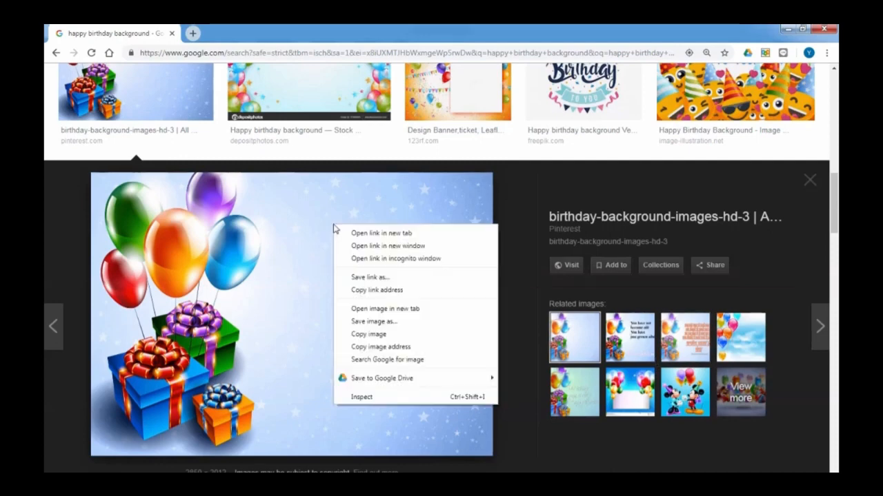
click(367, 335)
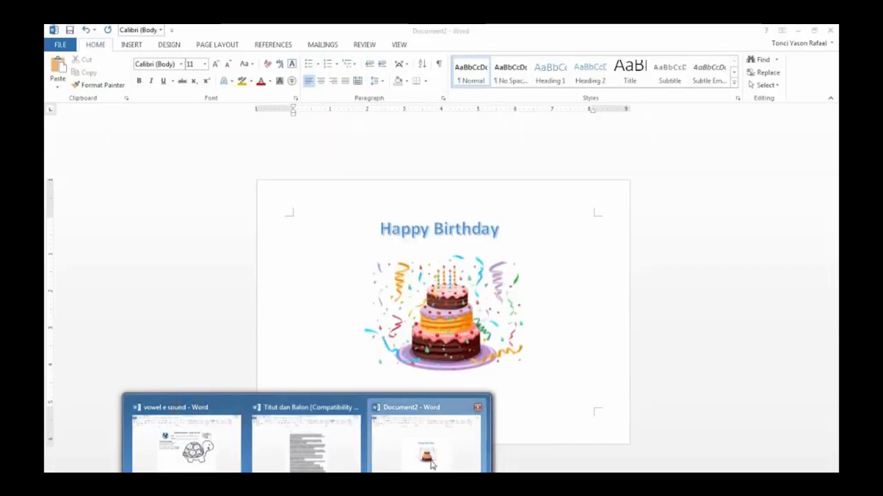
- Switch back to Document2 in Word and paste the copied balloon background image
click(473, 413)
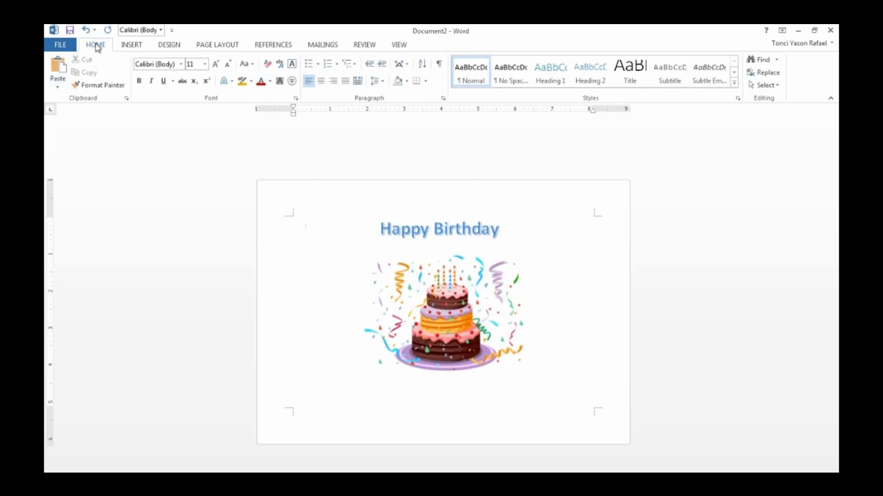
click(57, 69)
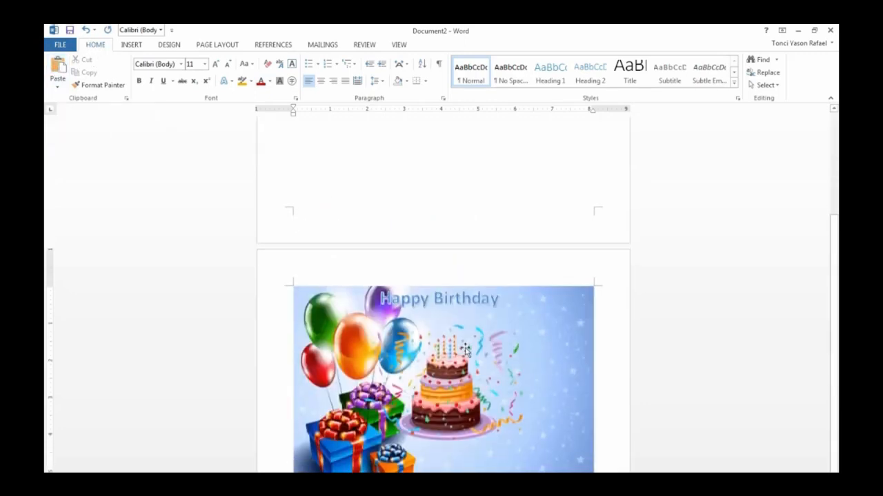
scroll(466, 349, down, 1)
scroll(536, 341, up, 3)
scroll(534, 342, down, 3)
- Set the balloon background picture's text wrapping to In Front of Text
click(553, 332)
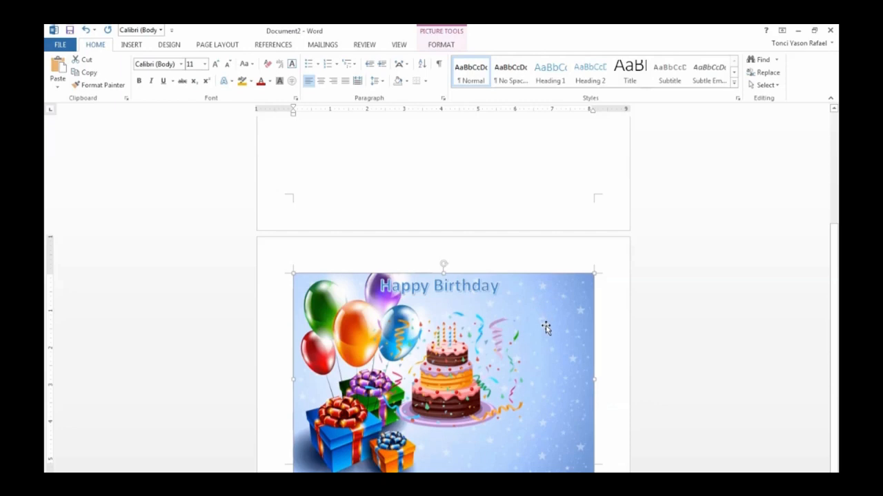
click(447, 45)
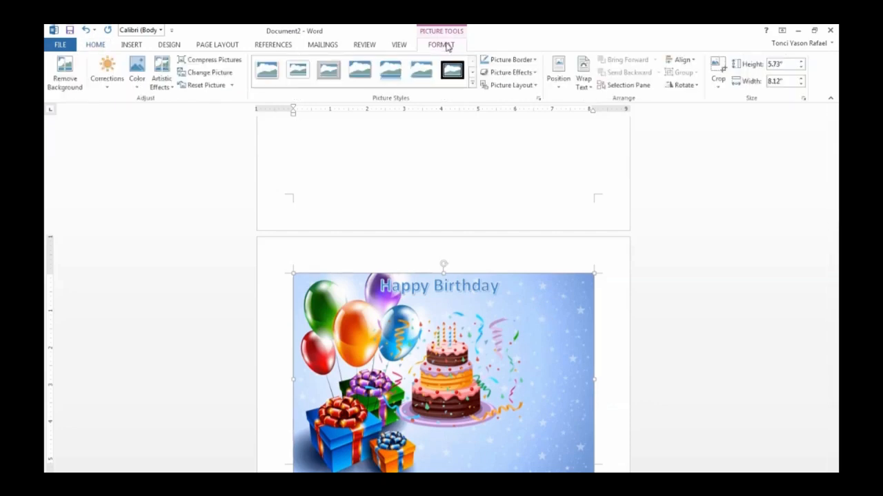
click(584, 81)
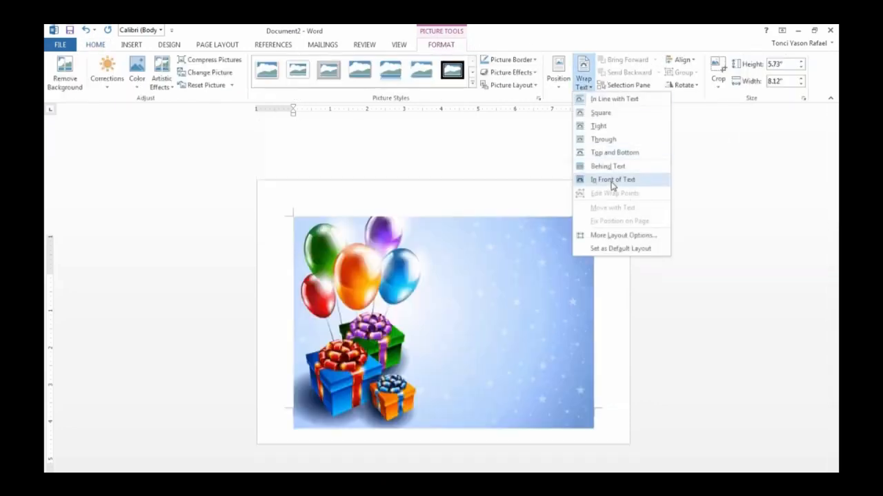
click(613, 181)
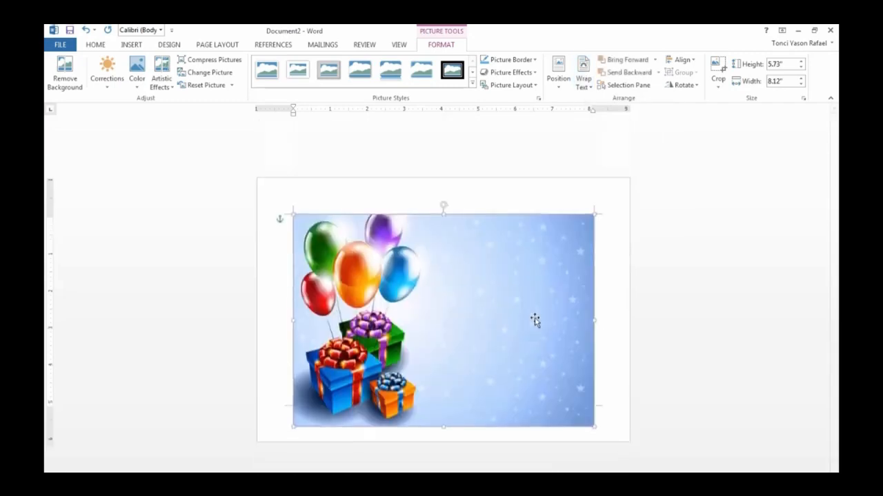
- Give the balloon background picture a black border and choose a thicker line weight for it
click(588, 87)
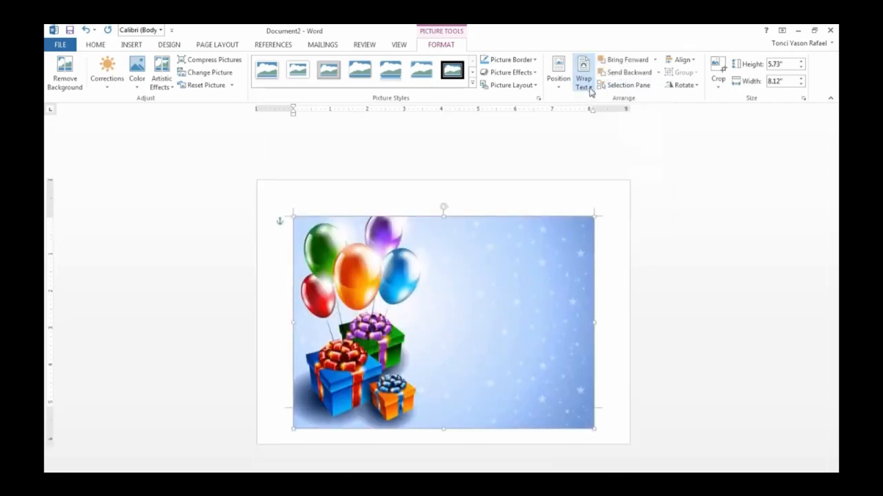
click(510, 61)
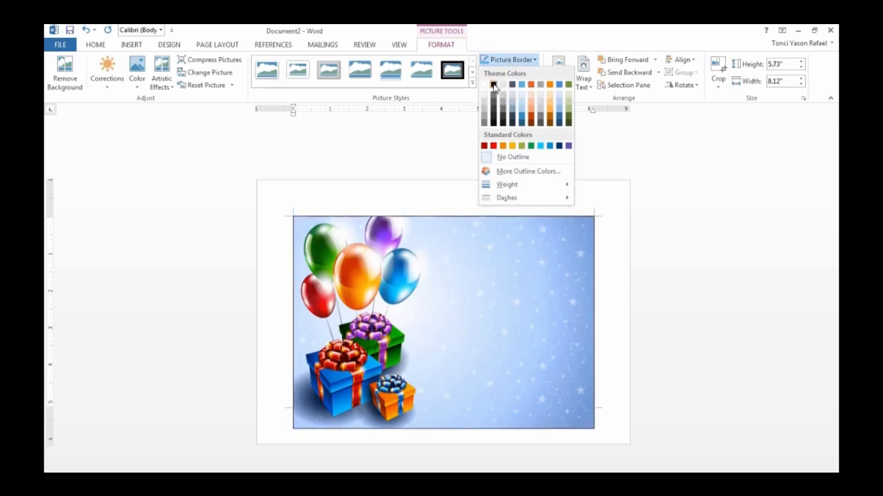
click(536, 62)
click(531, 60)
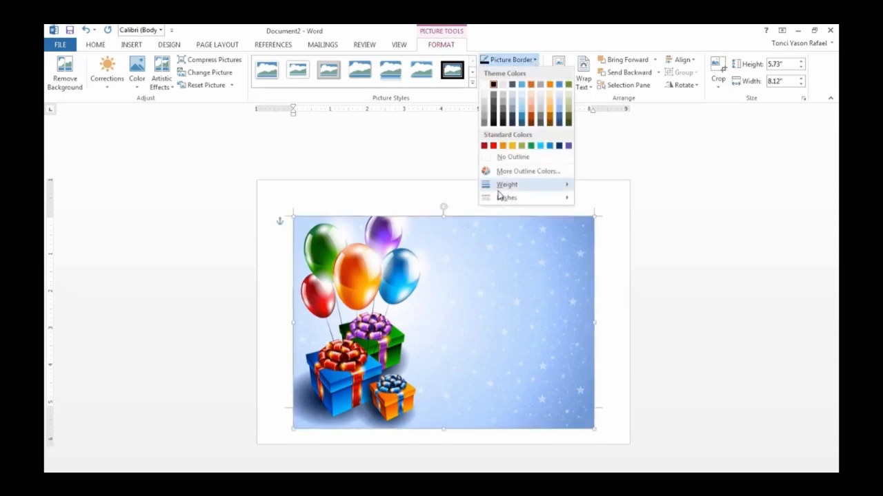
mouse_move(508, 186)
click(626, 258)
- Color the balloon background picture's border red and set its line style to dash-dot
click(511, 60)
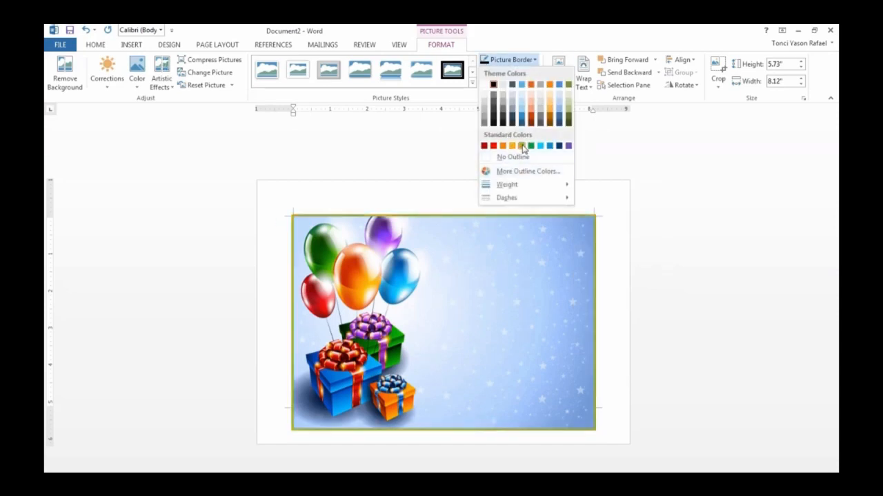
click(493, 145)
click(521, 61)
mouse_move(512, 197)
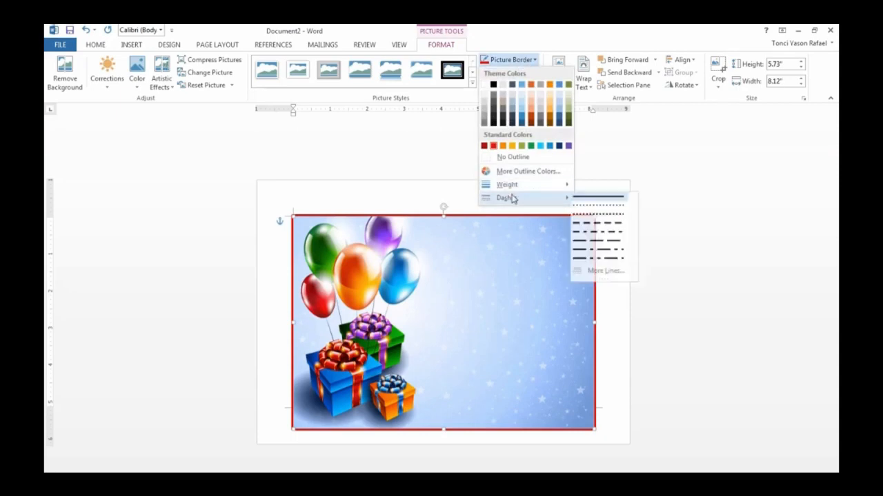
click(587, 234)
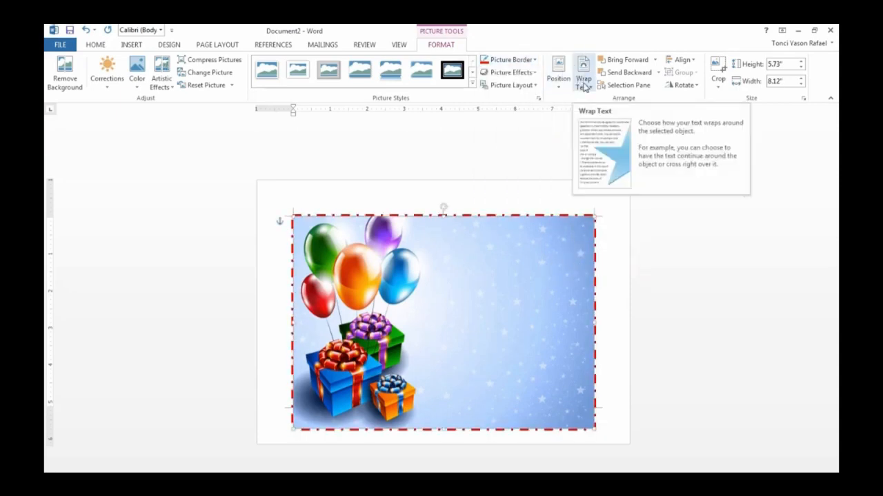
- Set the balloon background's text wrapping to Behind Text and move the cake picture to the card's lower-right corner
click(584, 86)
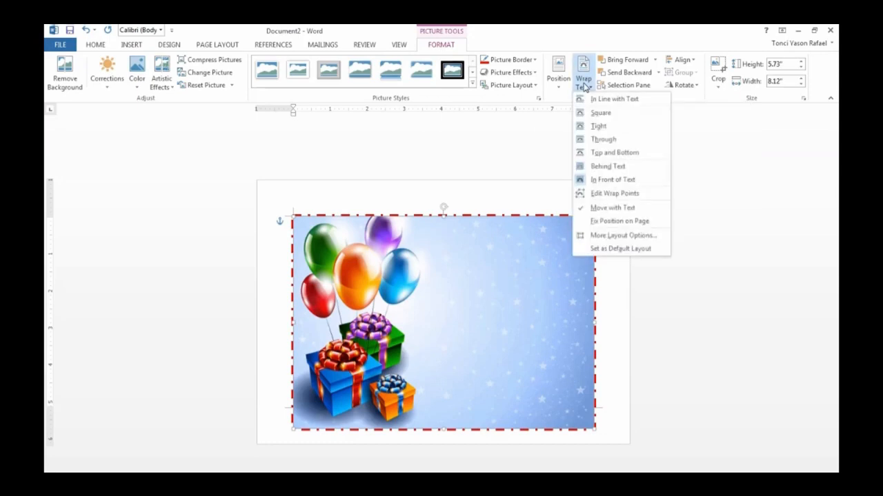
click(607, 166)
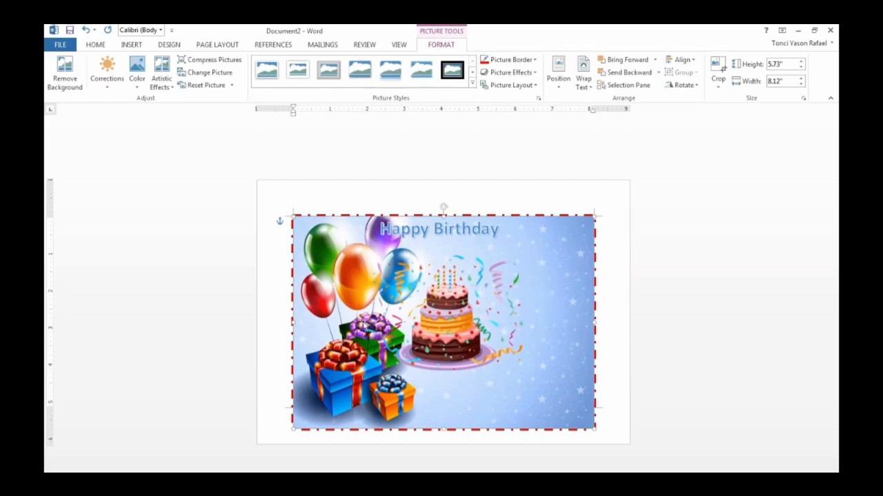
drag(440, 334, 543, 386)
- Shift the balloon background slightly up and left, and fit the cake inside its lower-right corner at a height of about 1.89"
click(537, 221)
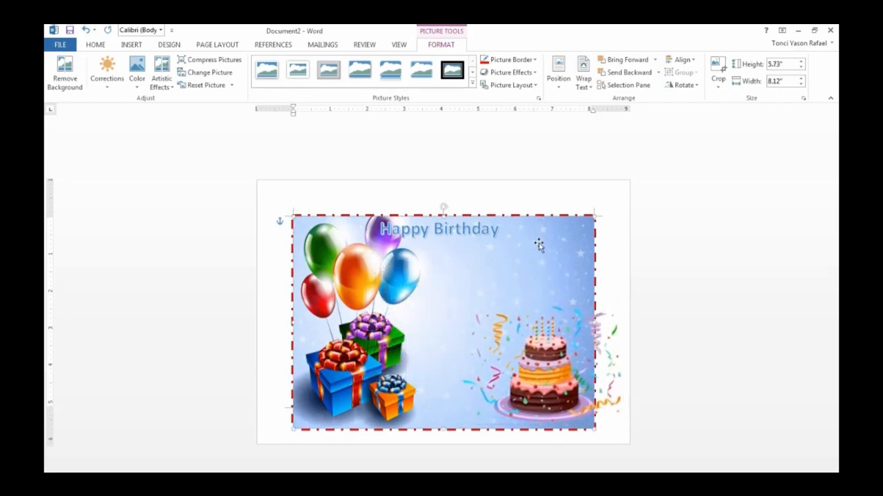
drag(539, 246, 534, 242)
click(565, 320)
drag(623, 363, 589, 361)
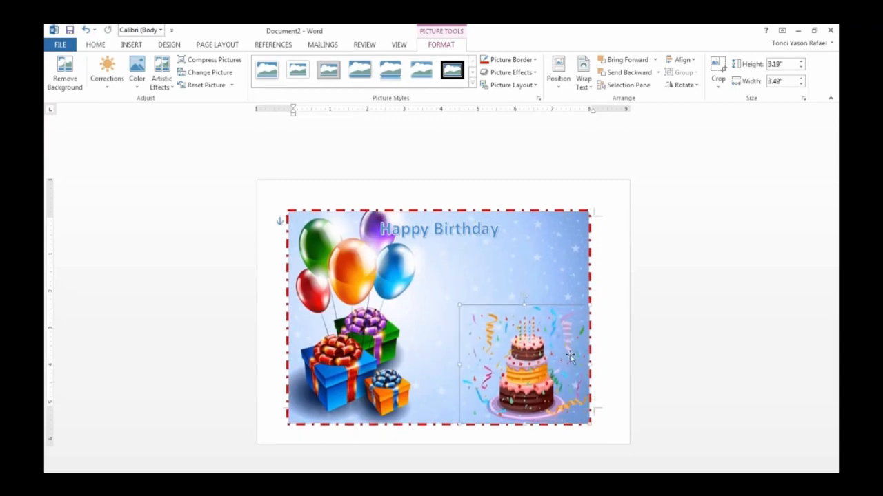
drag(522, 305, 533, 355)
- Move the Happy Birthday title into the empty area to the right of the balloons
click(451, 231)
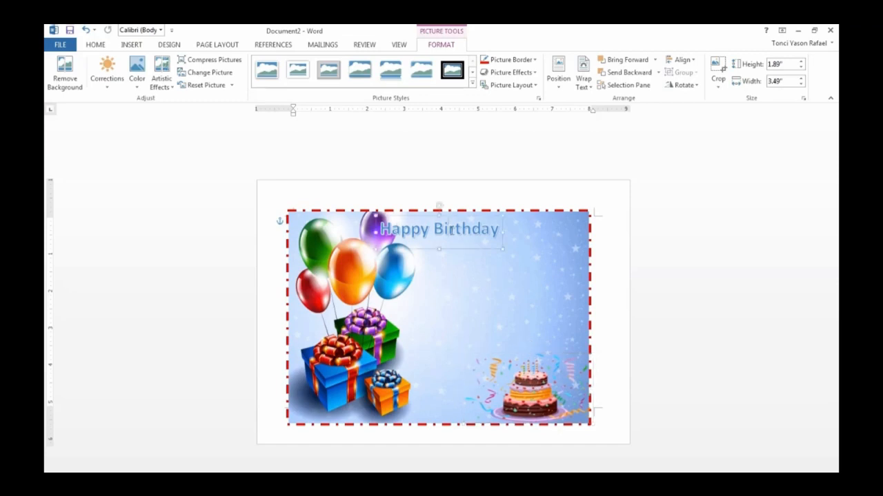
mouse_move(462, 247)
mouse_down()
mouse_move(515, 278)
mouse_move(525, 304)
mouse_up()
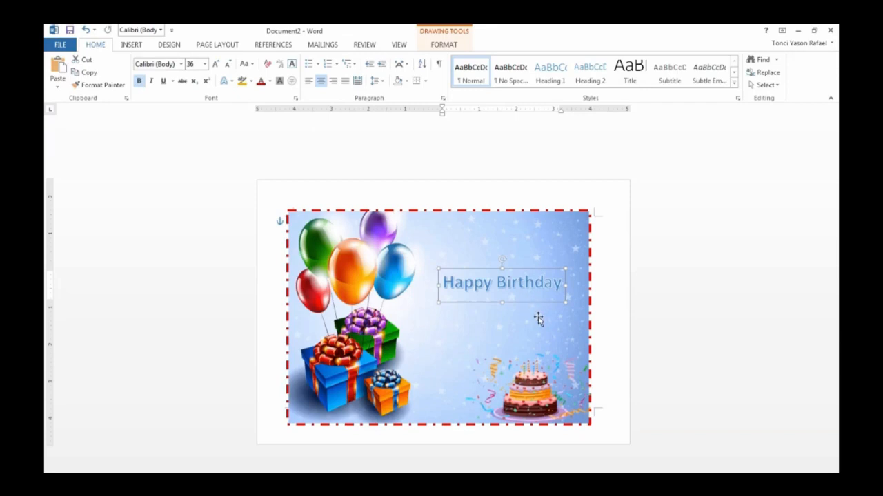
- Insert a gold WordArt text from the gallery's second row and place it directly below the Happy Birthday title
click(536, 323)
click(131, 44)
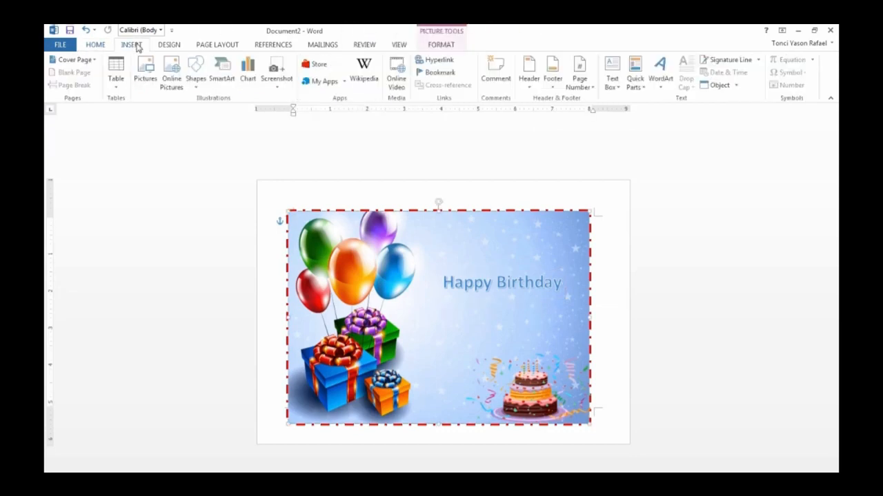
click(660, 69)
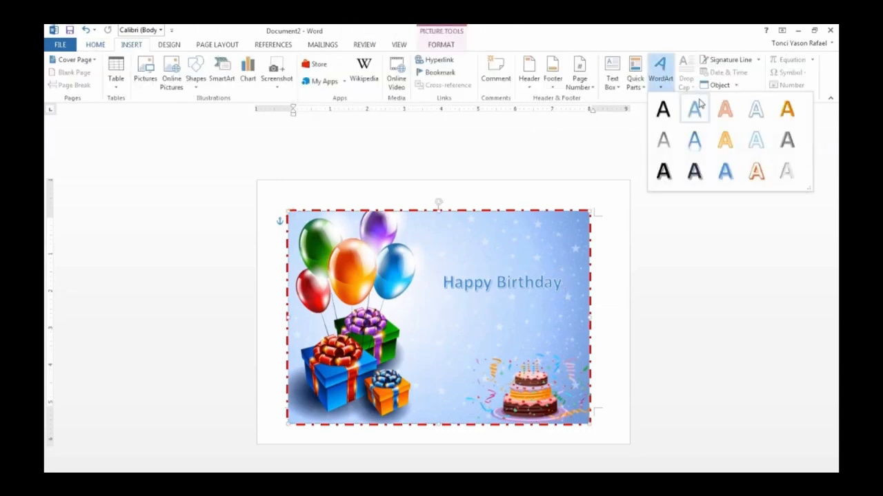
click(725, 140)
drag(346, 221, 564, 309)
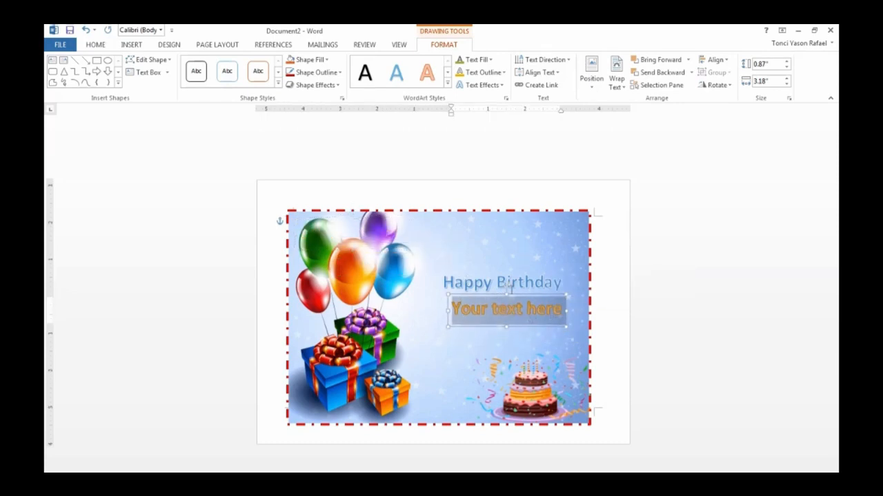
- Replace the WordArt placeholder with the greeting "Semoga panjang umur dan sehat selalu serta diberkati Tuhan"
text(Semoga panjan)
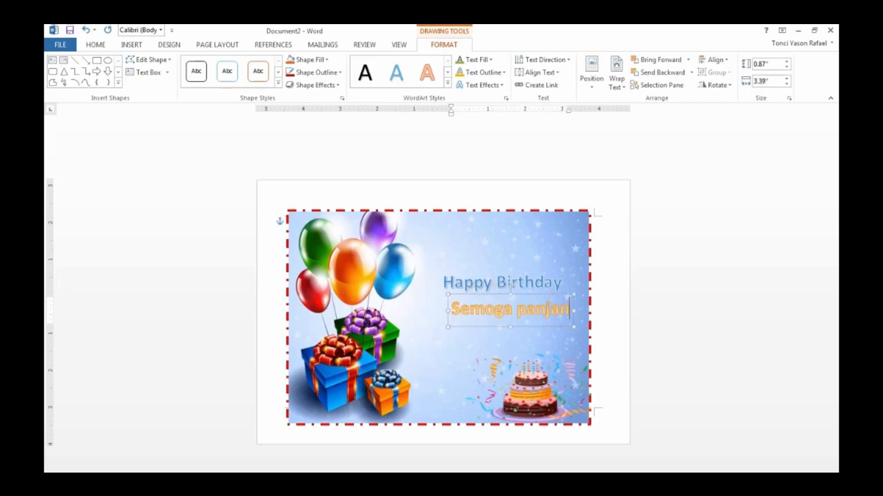
text(g umur d)
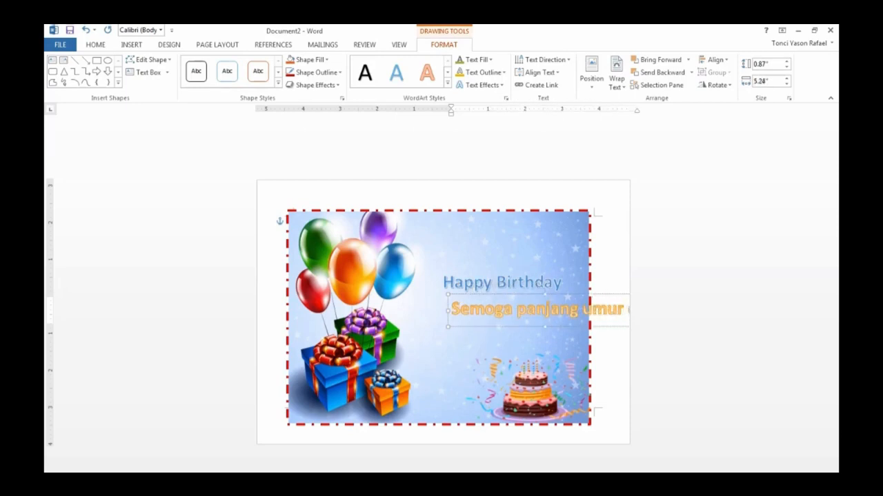
key(Return)
text(selalu)
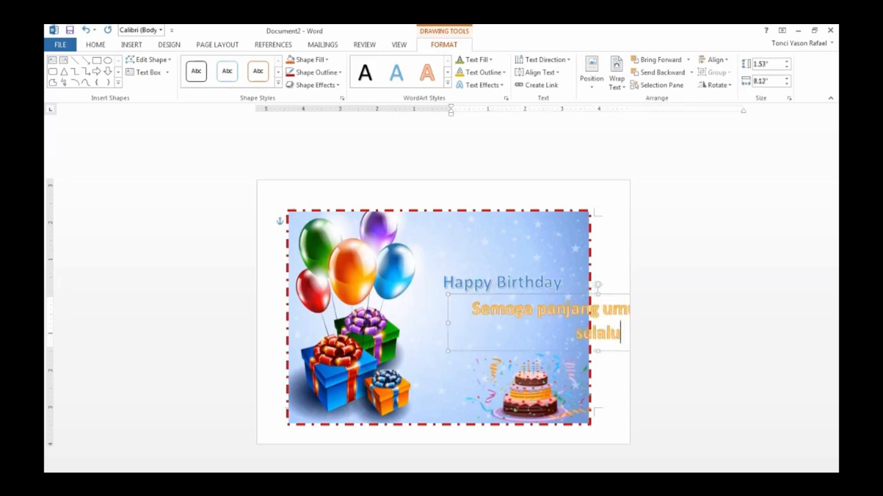
text( serta diberk)
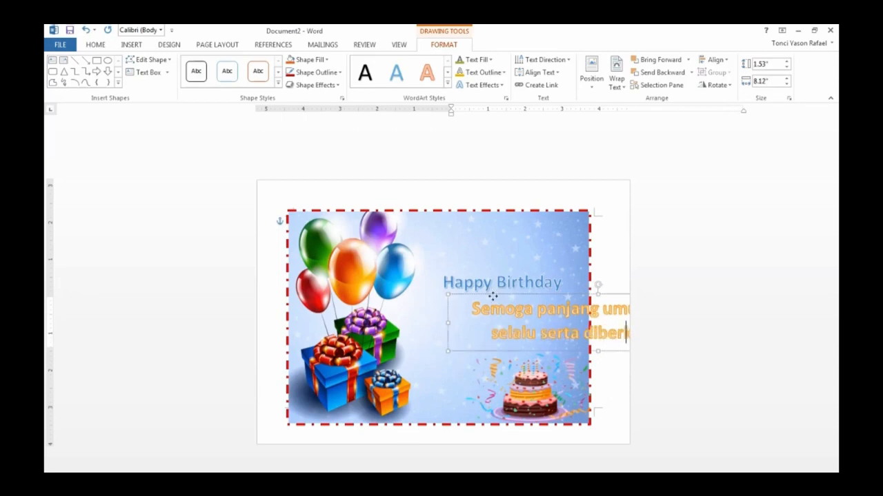
- Position the greeting WordArt under the title and resize its box to about 5.22" wide so the text wraps onto three lines
drag(493, 297, 425, 300)
drag(380, 327, 429, 292)
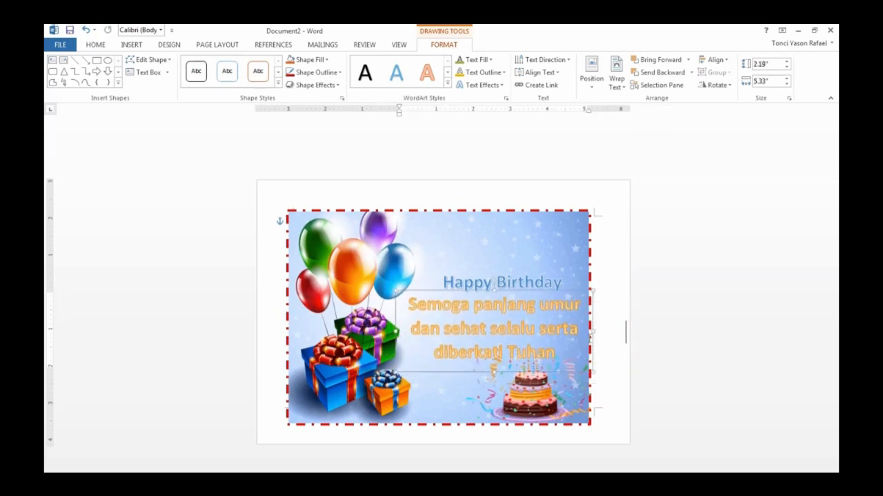
drag(592, 331, 556, 335)
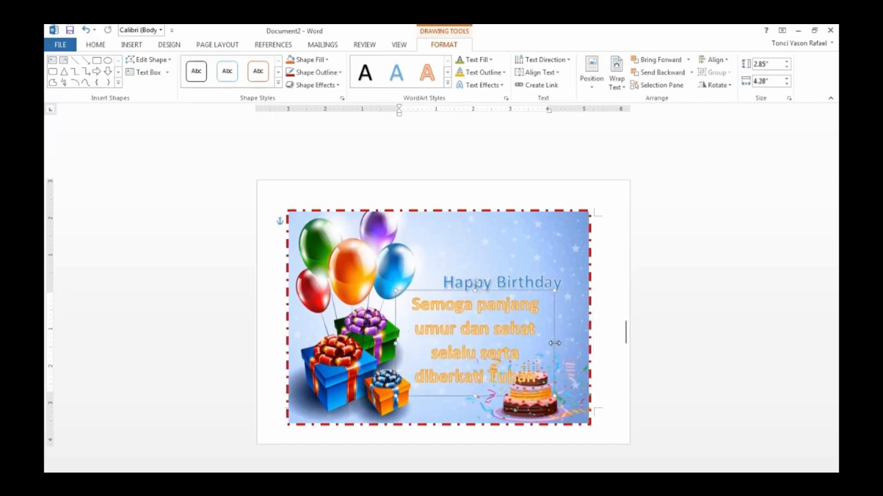
drag(552, 342, 593, 343)
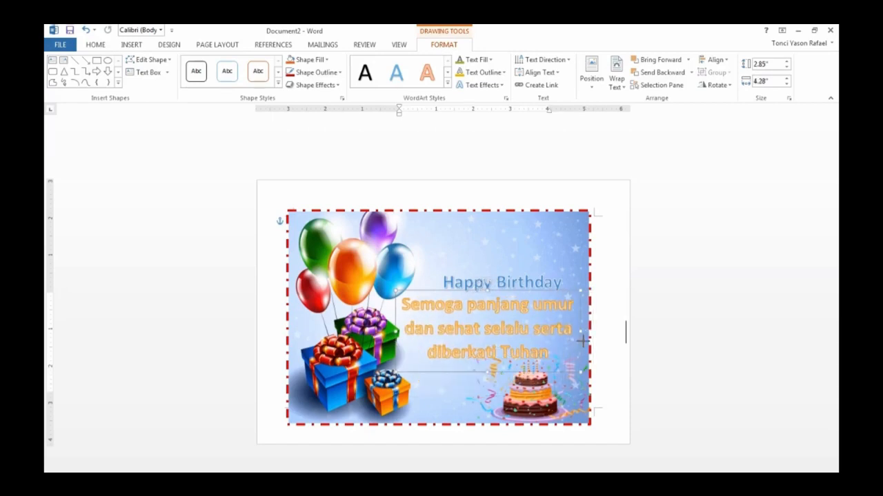
mouse_move(438, 291)
mouse_down()
mouse_move(447, 295)
mouse_move(433, 293)
mouse_up()
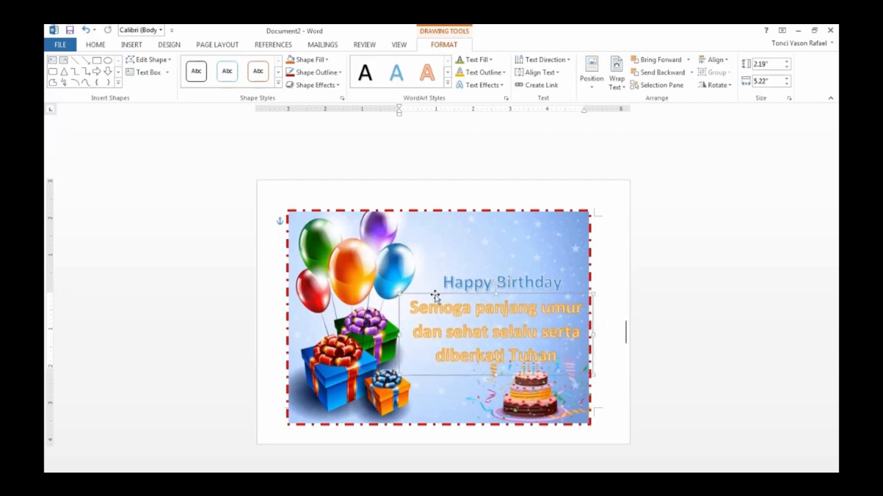
- Give the greeting text the Automatic black outline and reduce its box height to about 2.03"
click(483, 74)
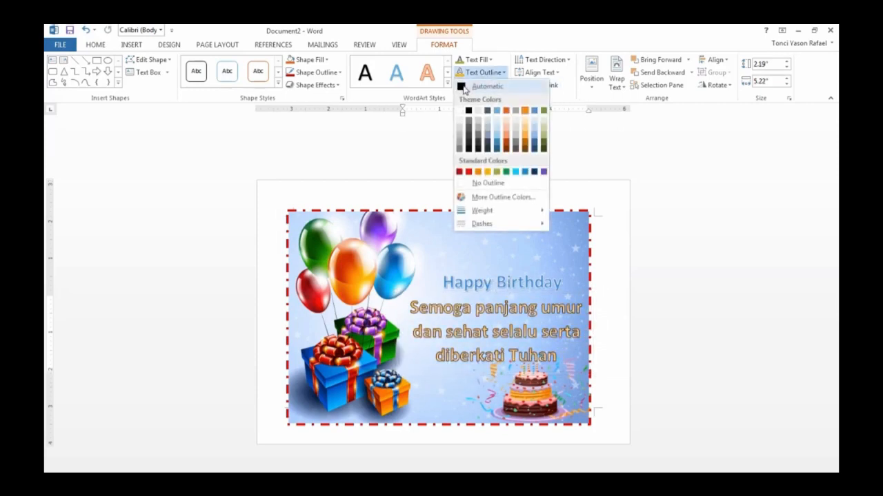
click(480, 86)
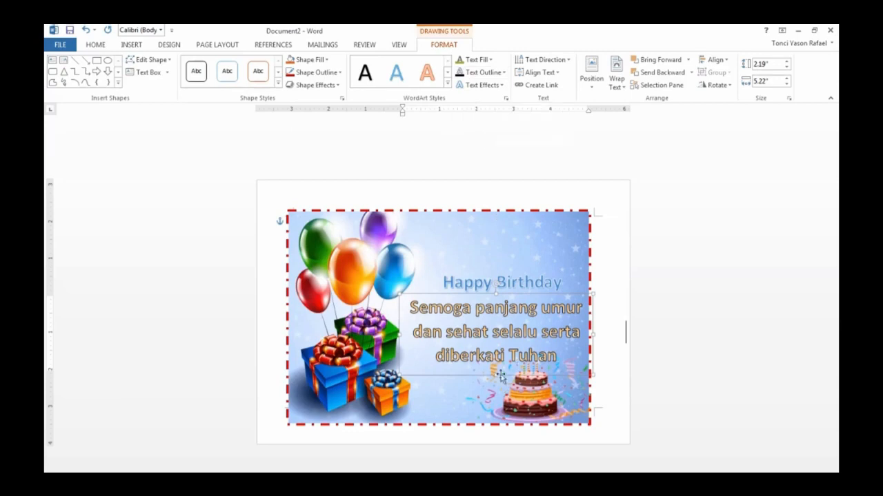
drag(496, 376, 496, 369)
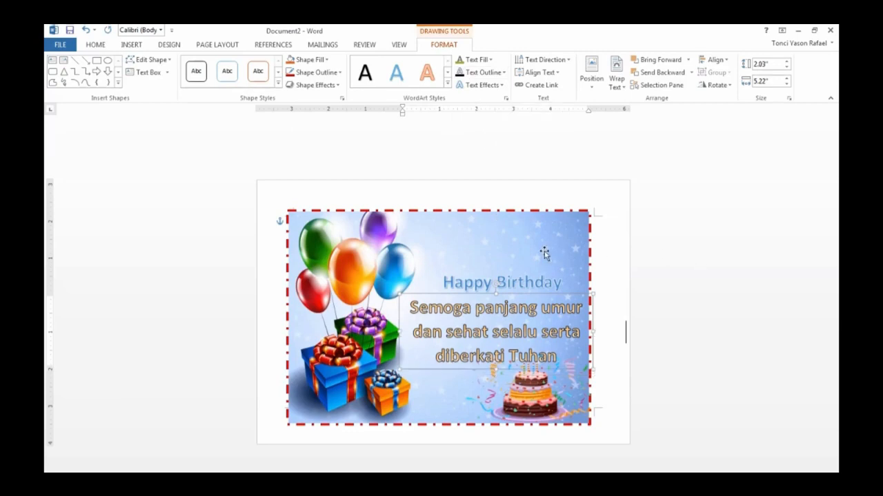
- Insert a second WordArt in solid orange and replace its placeholder with "untuk"
click(514, 229)
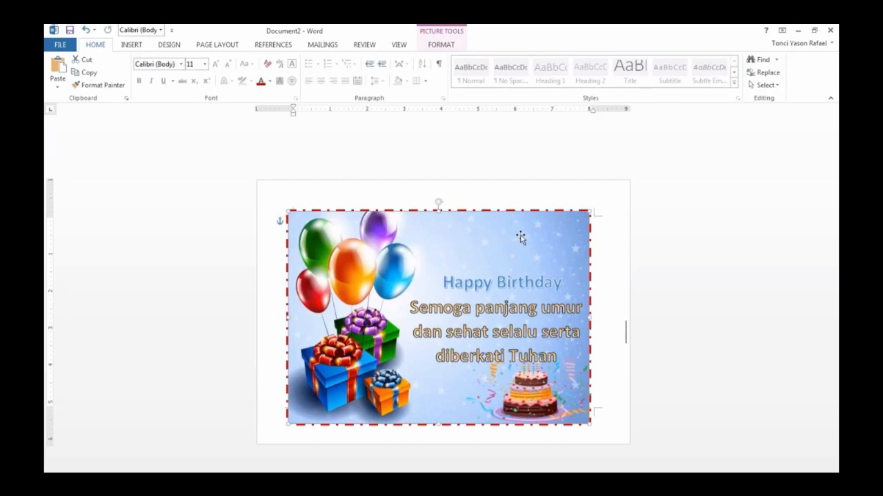
click(133, 46)
click(660, 69)
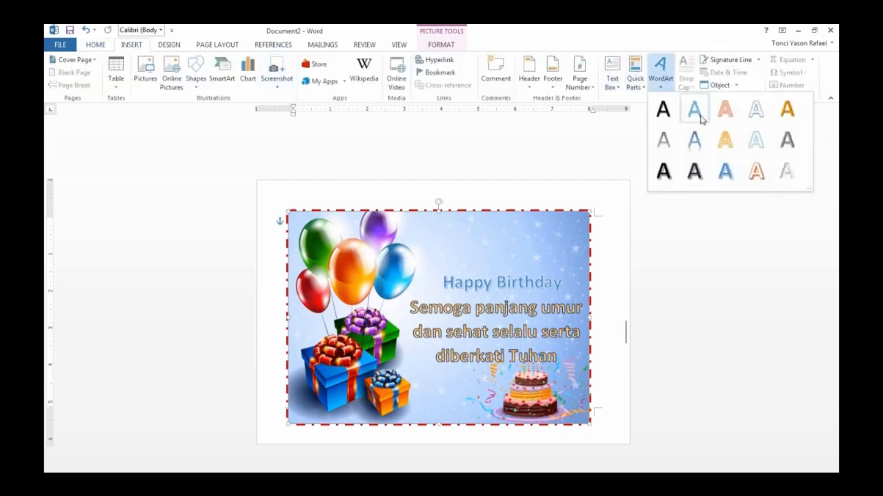
click(780, 119)
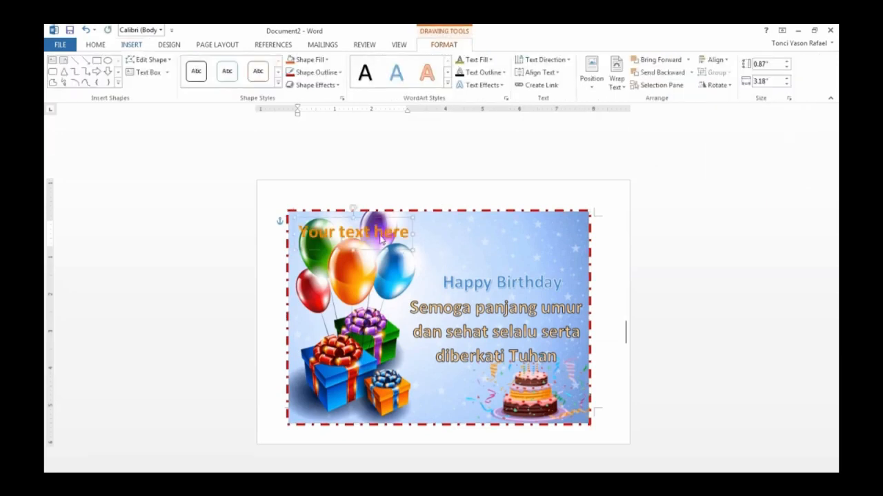
triple_click(408, 235)
text(untuk)
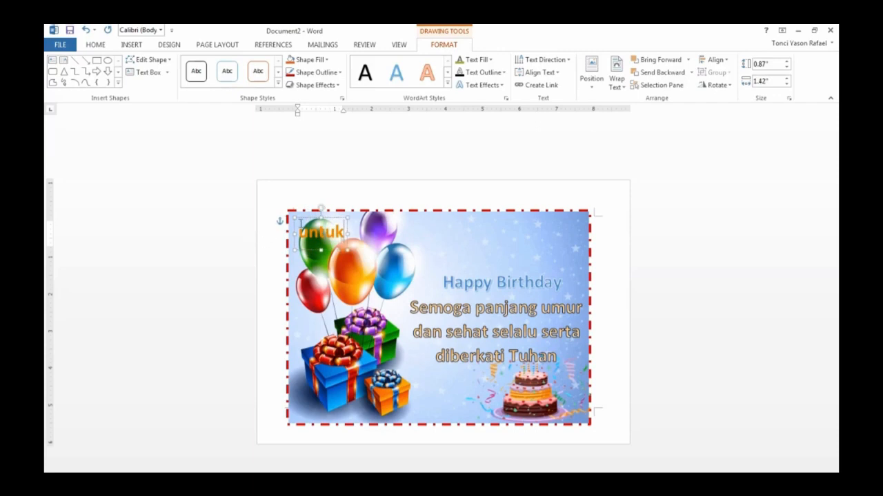
- Move the new WordArt above the Happy Birthday title and change its text to "Untuk :" followed by the recipient's name
drag(342, 232, 476, 231)
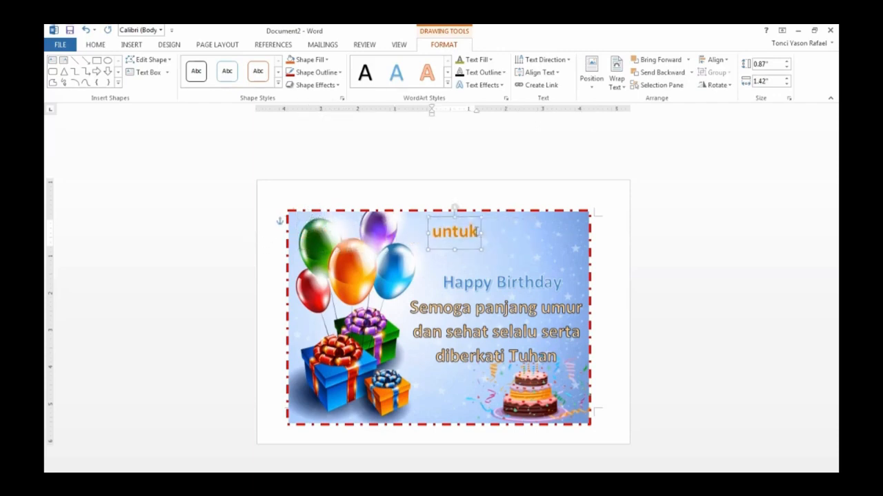
text(:)
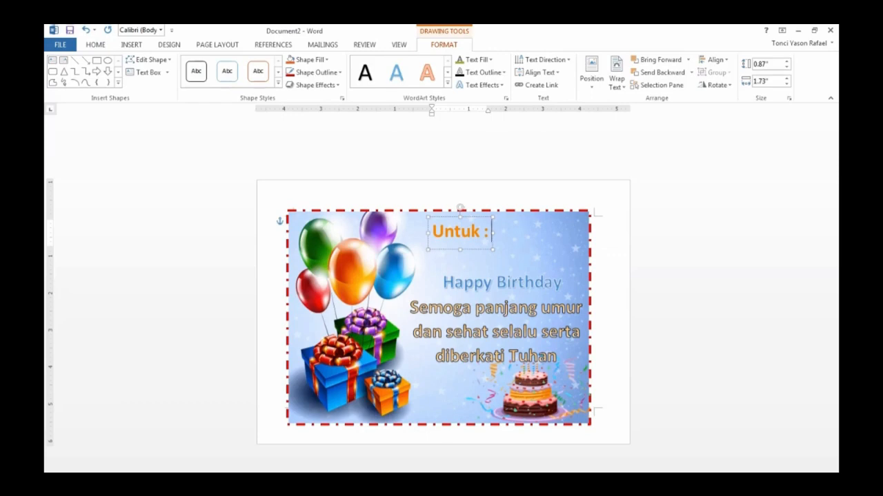
text( Joko)
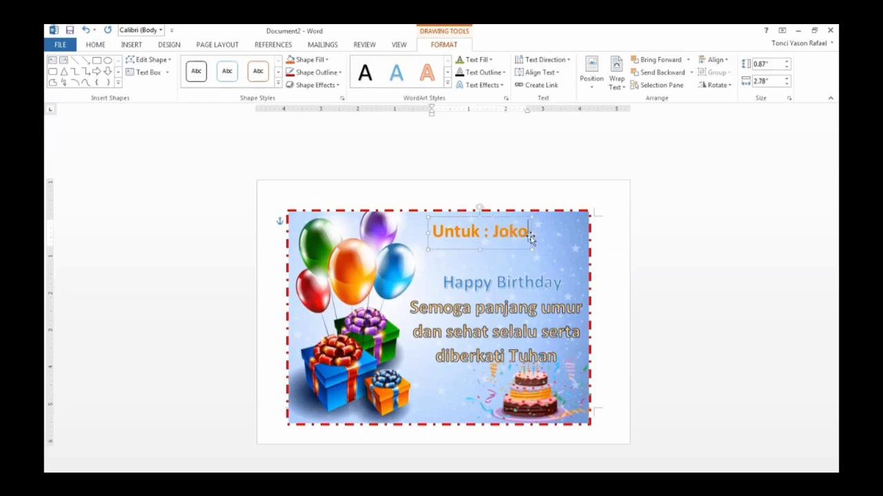
- Move the recipient WordArt toward the card's upper-right corner and fill its text with standard red
drag(531, 238, 564, 240)
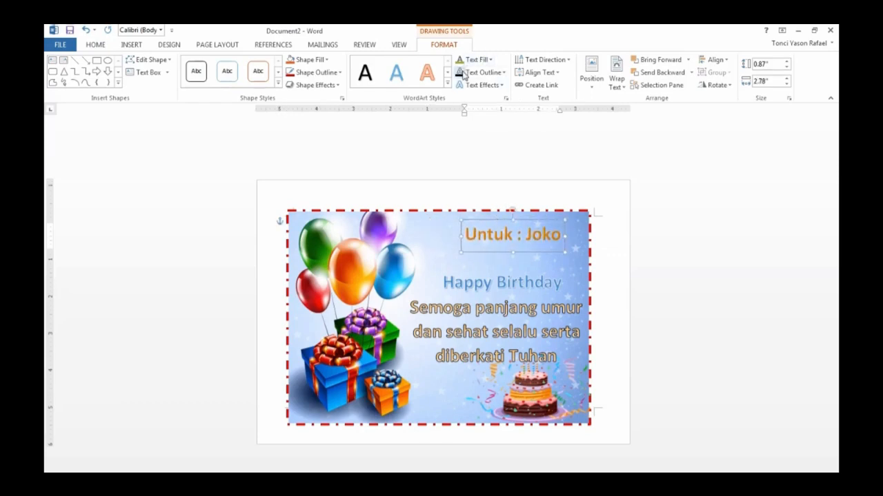
click(488, 60)
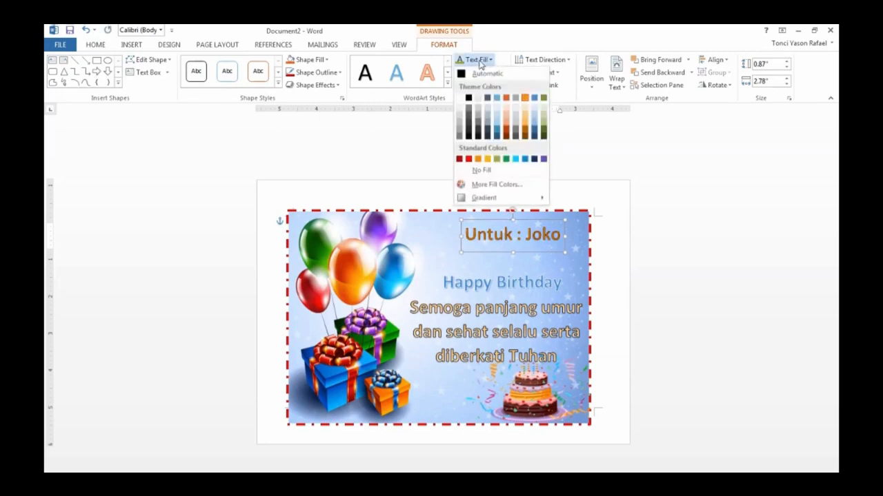
click(469, 159)
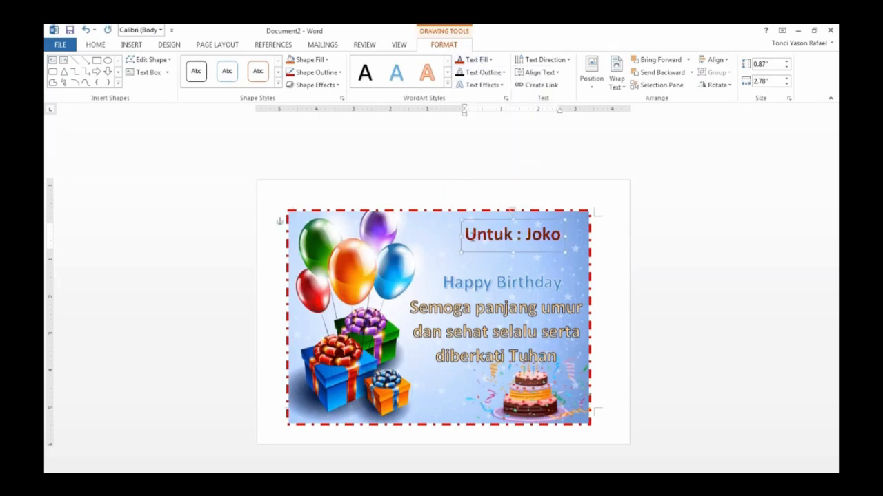
- Widen the recipient line's box to 3.55" and right-align its text close to the card's right border
drag(460, 235, 433, 235)
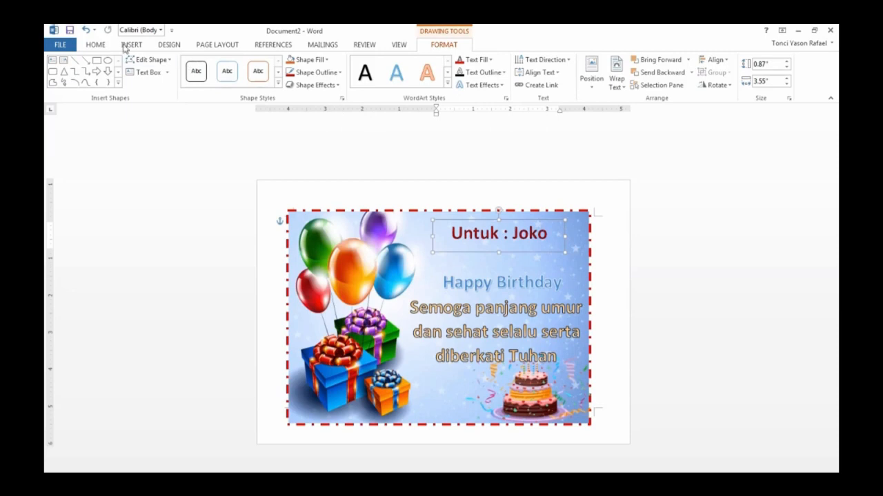
click(96, 44)
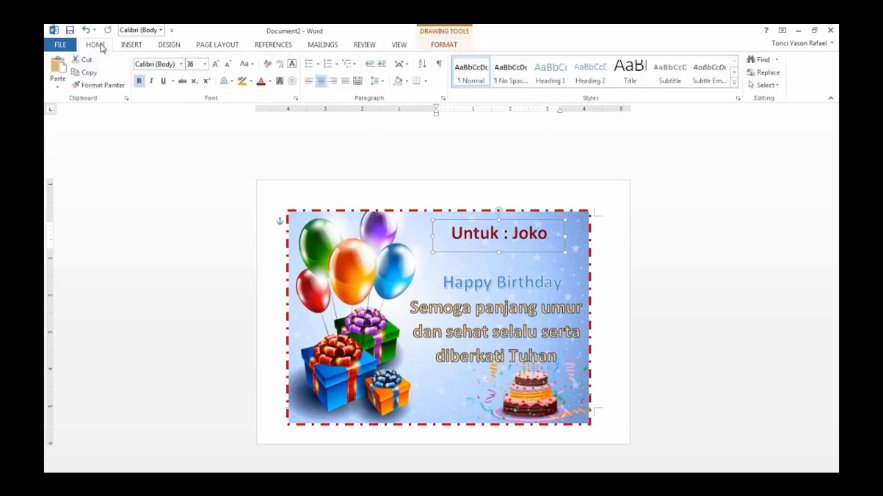
click(334, 84)
drag(529, 253, 540, 252)
click(545, 268)
click(543, 265)
click(531, 253)
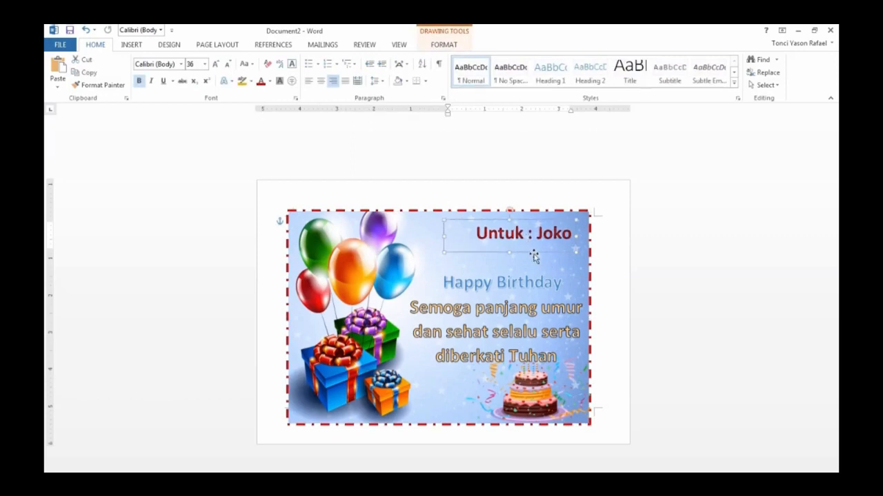
- Shrink the cake picture below the greeting and fit it inside the card's lower-right corner
click(542, 396)
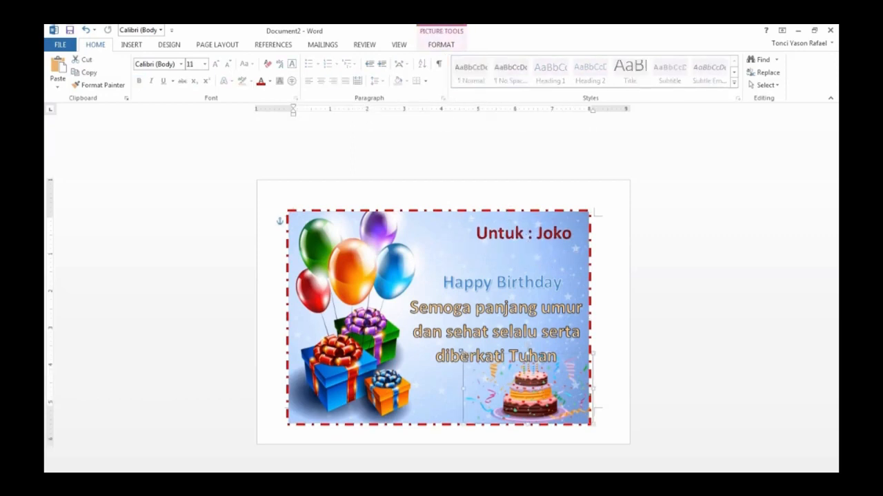
drag(466, 353, 501, 373)
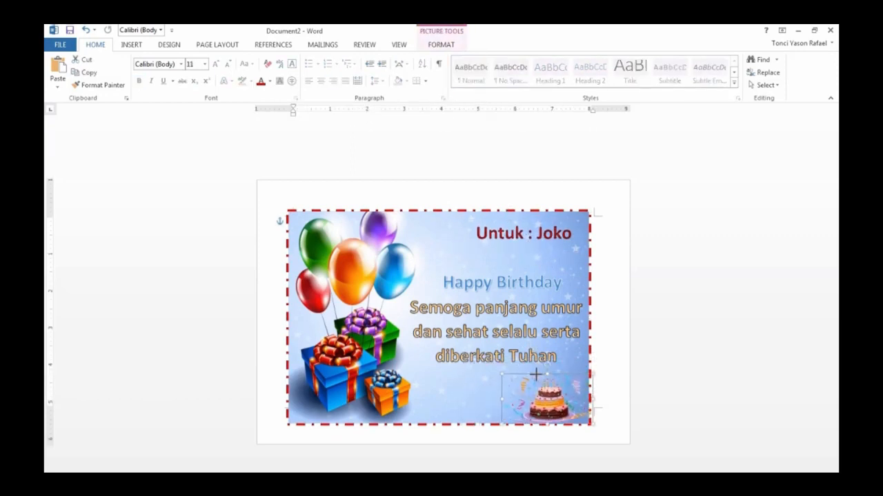
drag(594, 397, 580, 398)
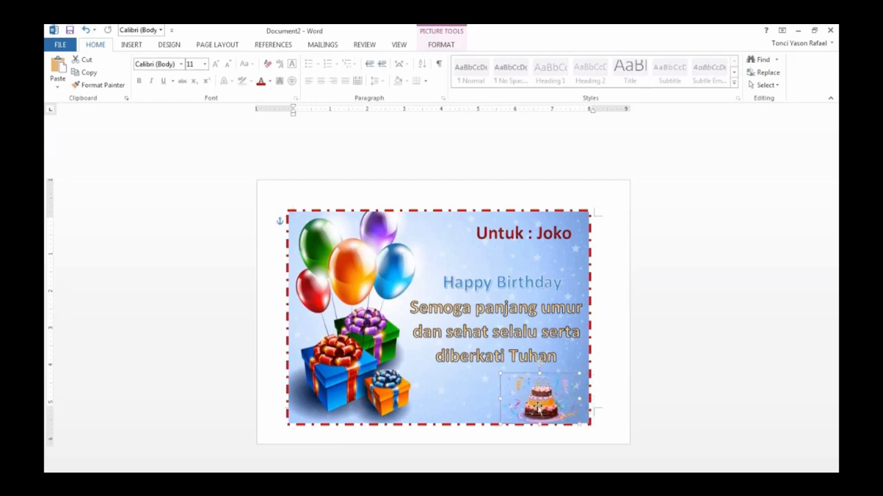
- Duplicate the recipient WordArt and place the copy at the card's bottom edge, between the gifts and the cake
click(500, 239)
click(492, 221)
click(85, 73)
click(58, 65)
drag(453, 225, 396, 399)
- Replace the word "Untuk" with "Dari" in the copied WordArt beside the cake
click(456, 408)
key(BackSpace)
key(BackSpace)
key(BackSpace)
key(BackSpace)
key(BackSpace)
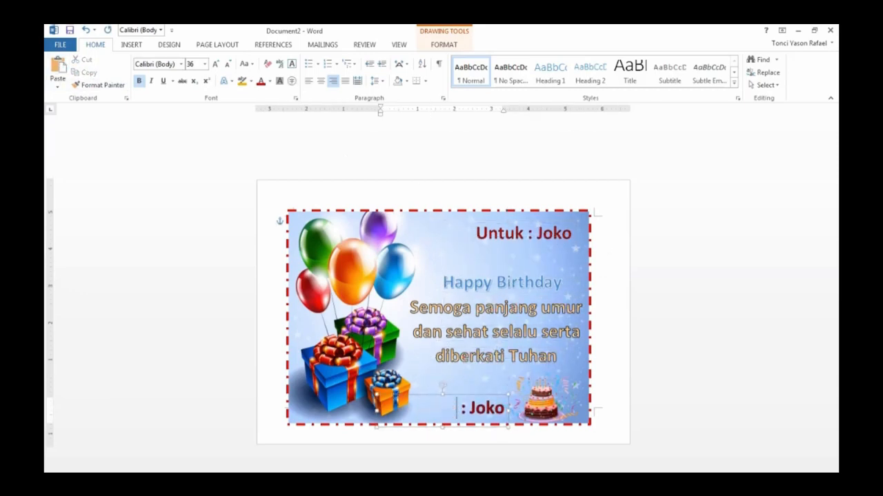
text(dari)
- Replace the recipient's name after "Dari :" with the sender's name
click(437, 409)
key(BackSpace)
key(BackSpace)
key(BackSpace)
key(BackSpace)
key(BackSpace)
text(Aska)
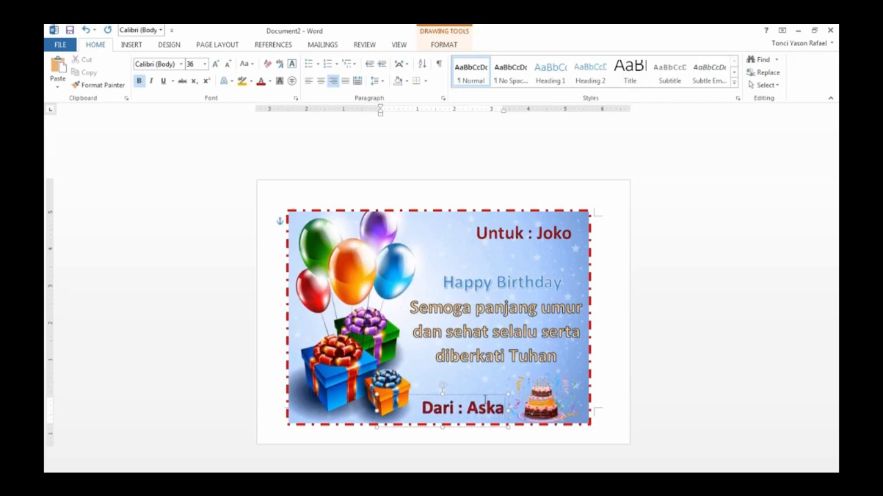